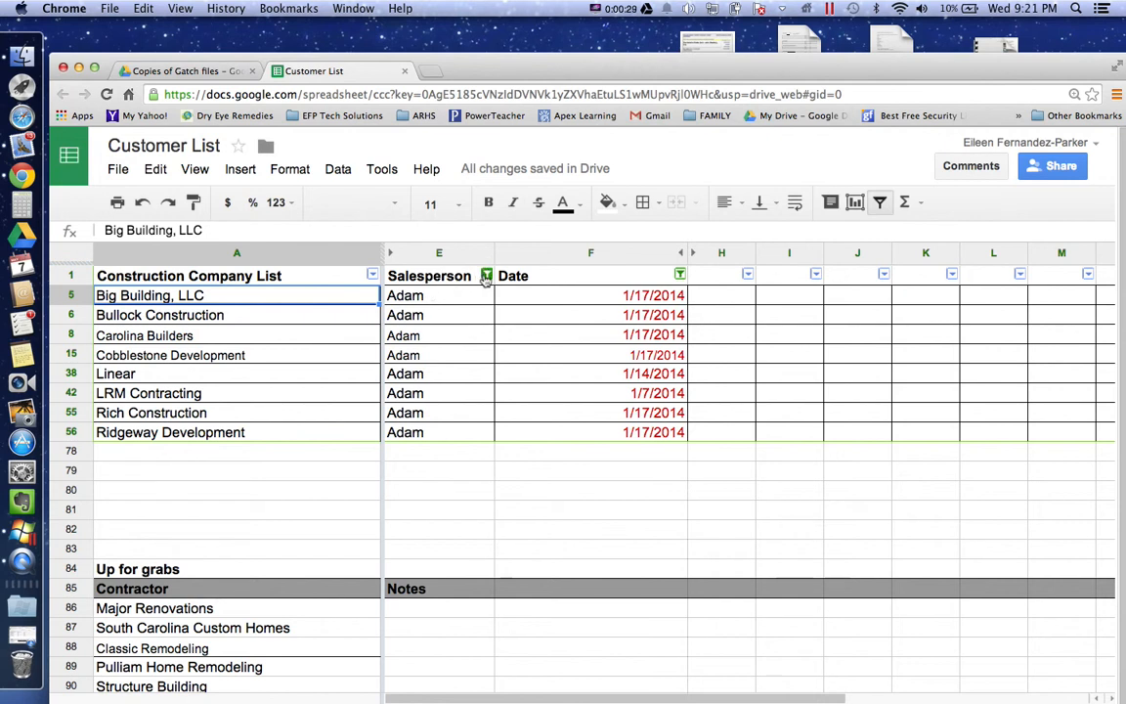
# Reset the filters on the Salesperson and Date columns by selecting all values in each
pyautogui.click(486, 275)
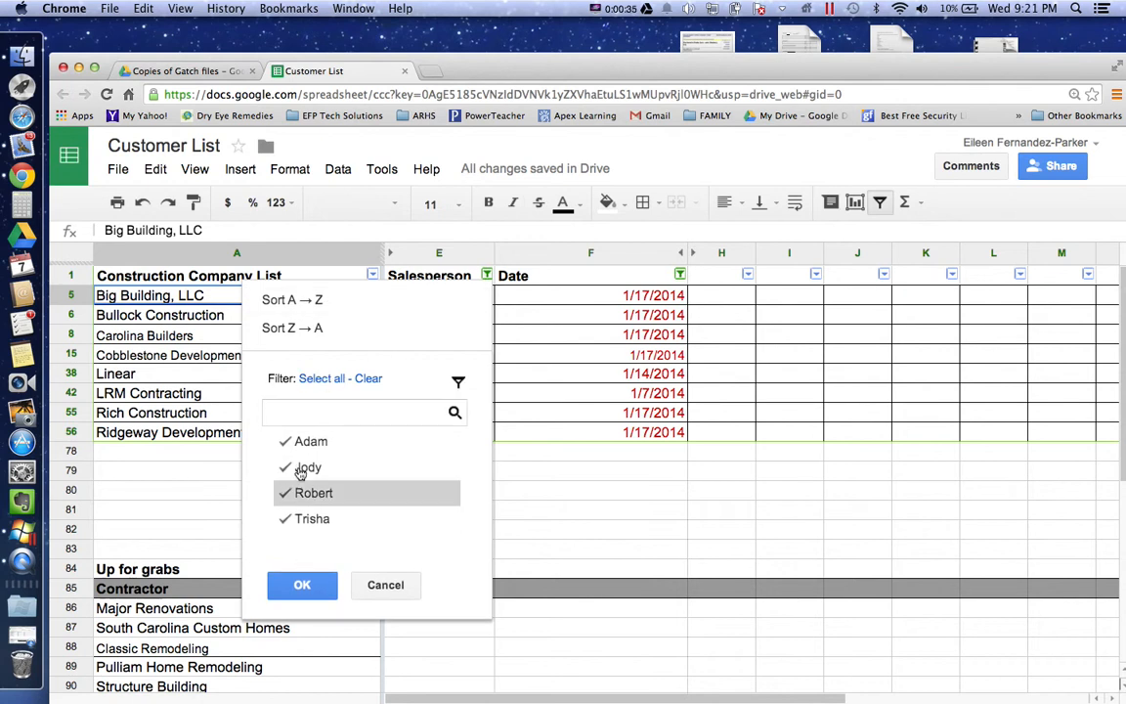
pyautogui.click(302, 577)
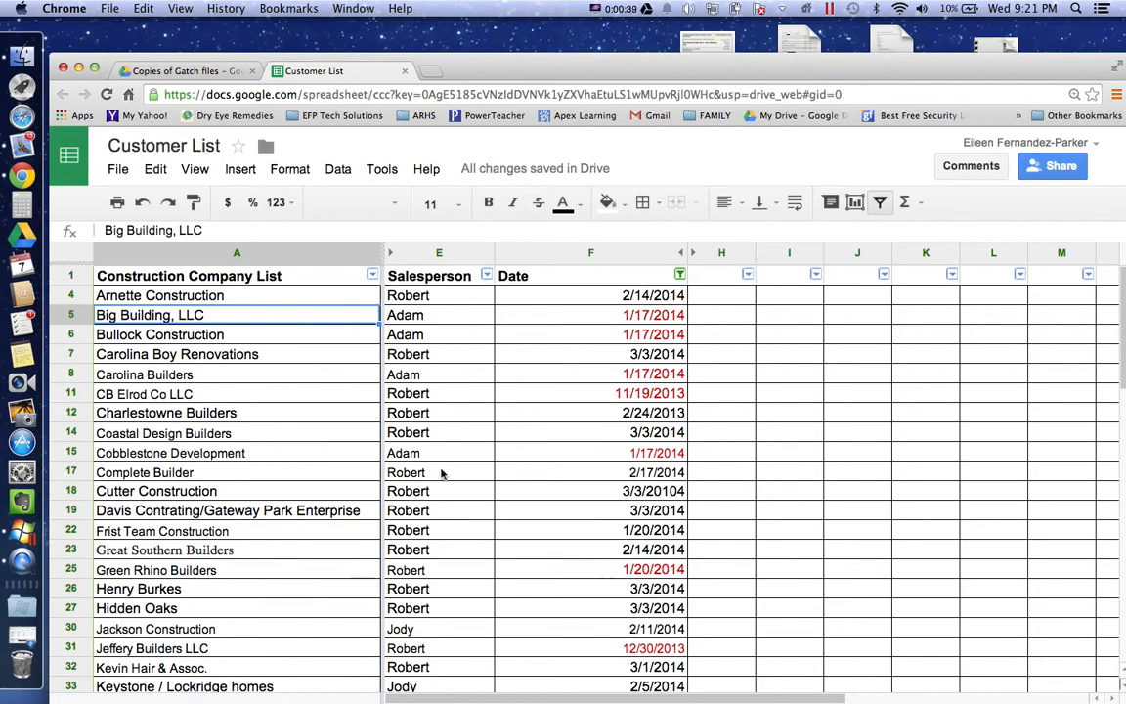
pyautogui.click(681, 275)
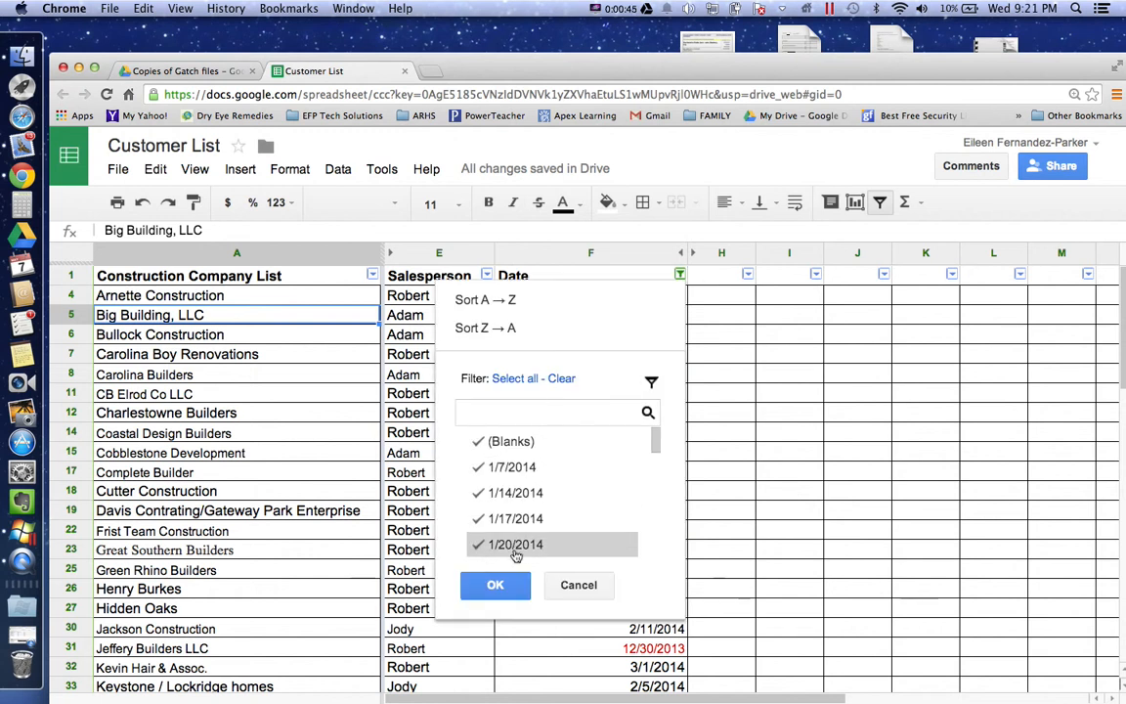
pyautogui.moveTo(653, 435); pyautogui.dragTo(658, 525)
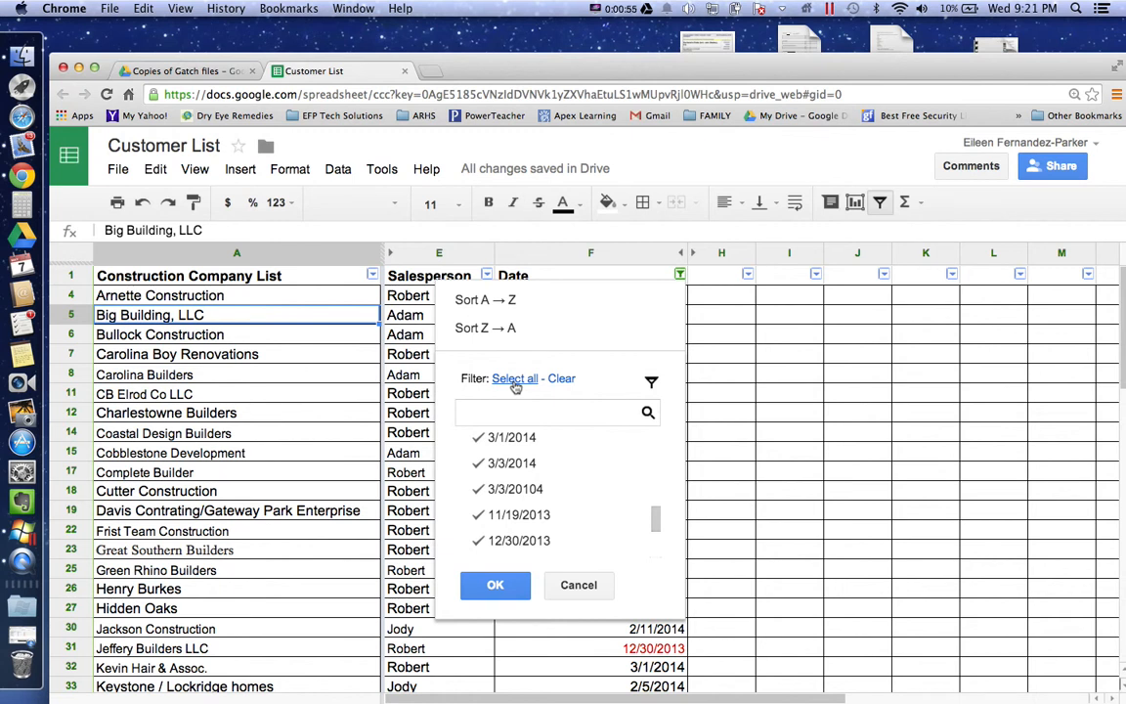
pyautogui.click(504, 587)
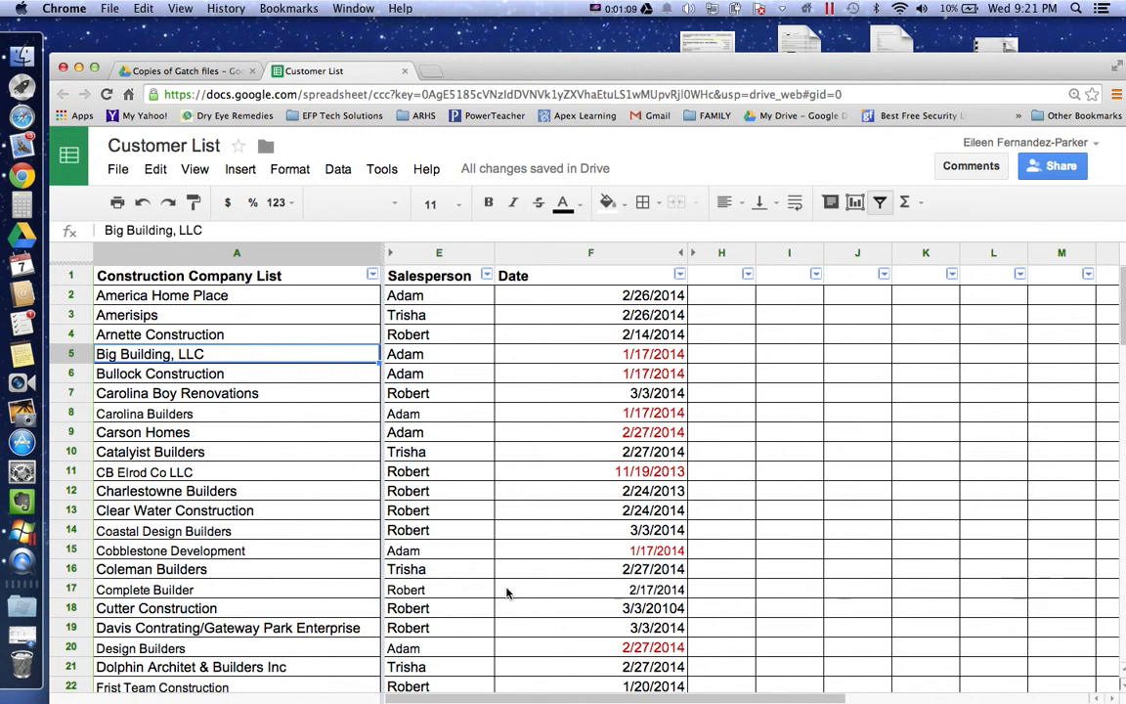
# Sort the customer list by the Date column in A → Z order
pyautogui.scroll(-1, 653, 503)
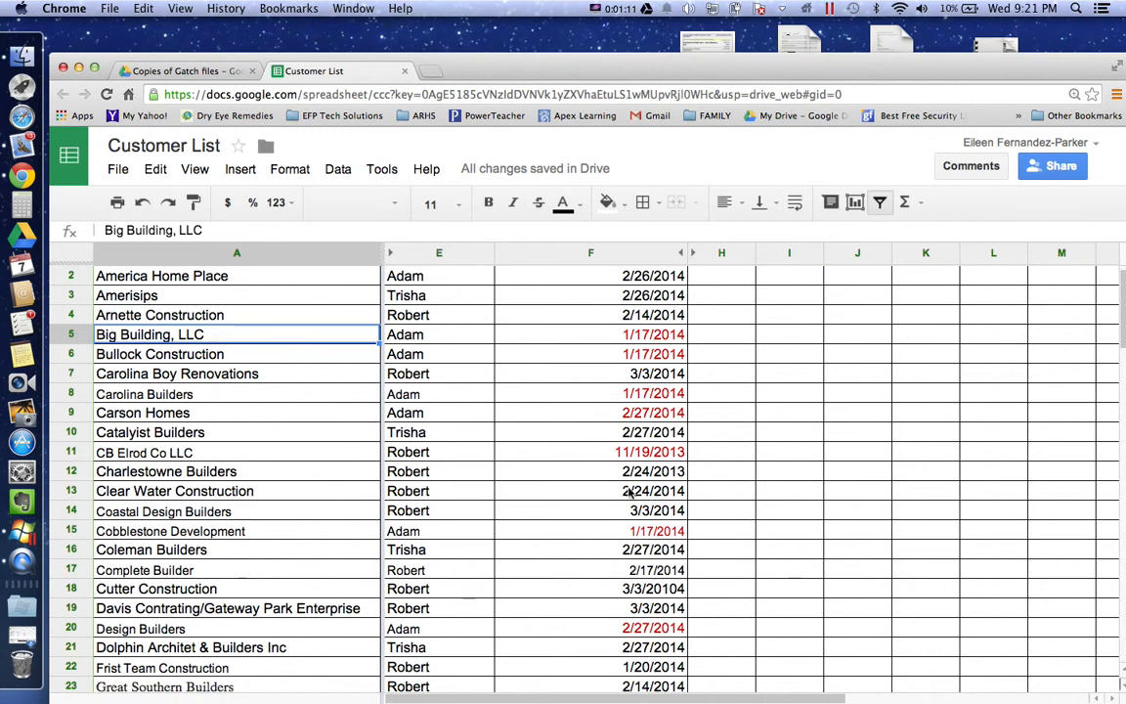
pyautogui.scroll(1, 629, 491)
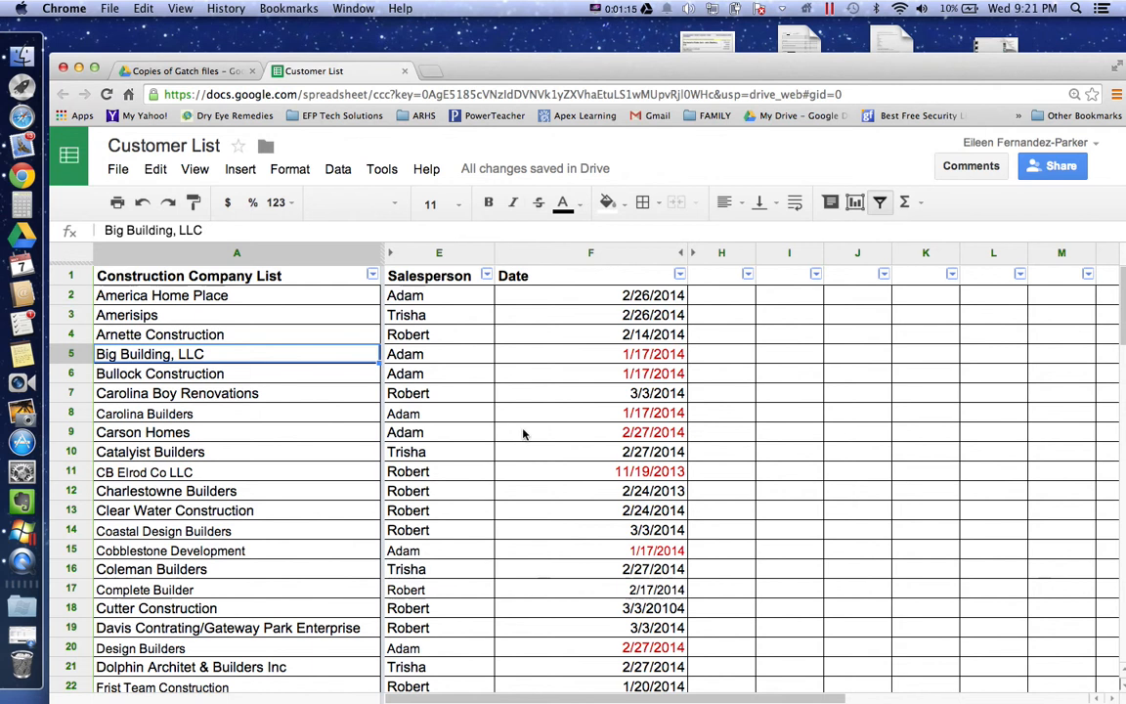
pyautogui.scroll(-15, 523, 434)
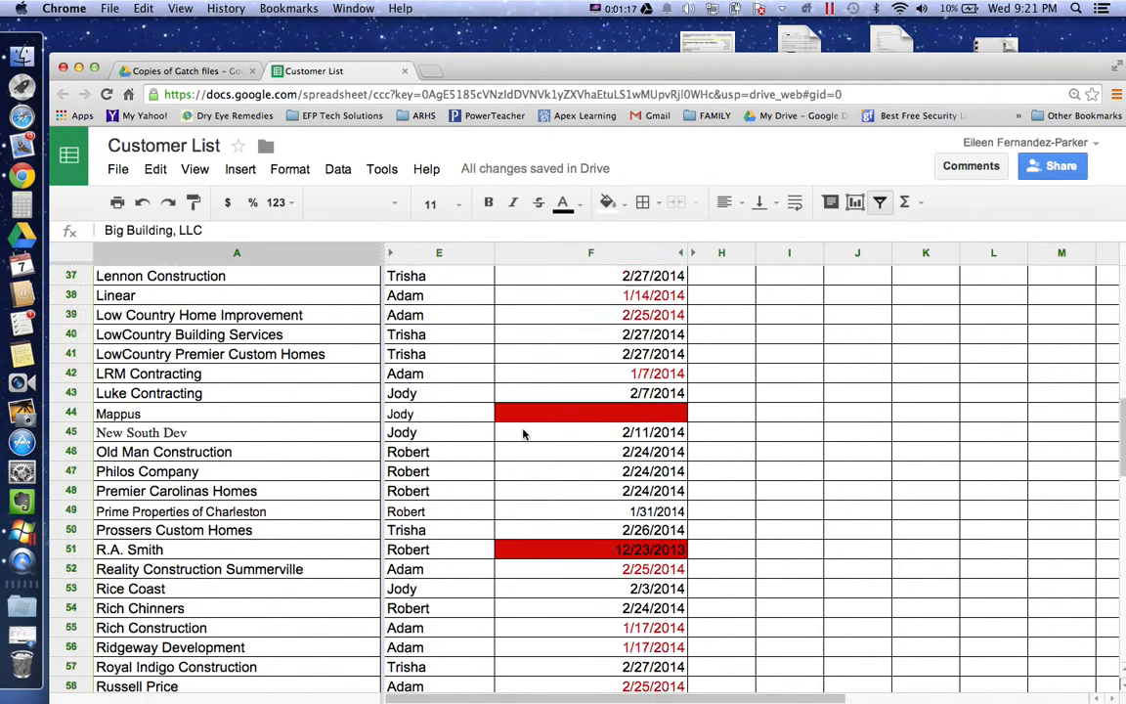
pyautogui.scroll(-10, 523, 434)
pyautogui.scroll(8, 523, 434)
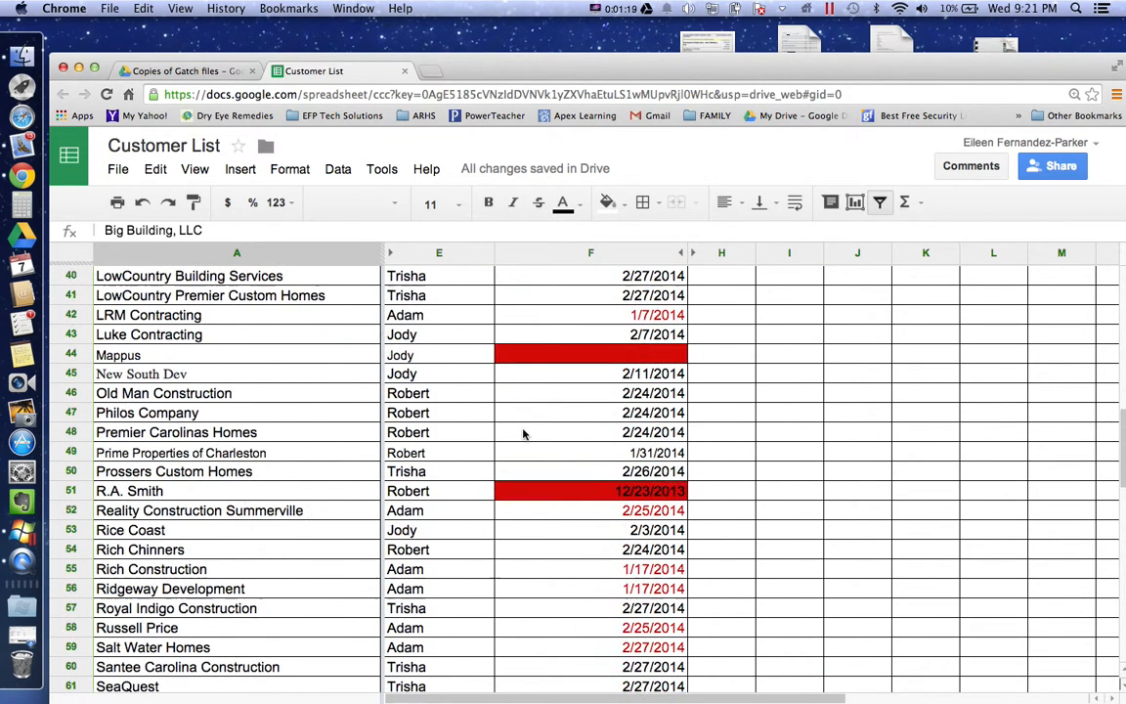
pyautogui.scroll(15, 523, 434)
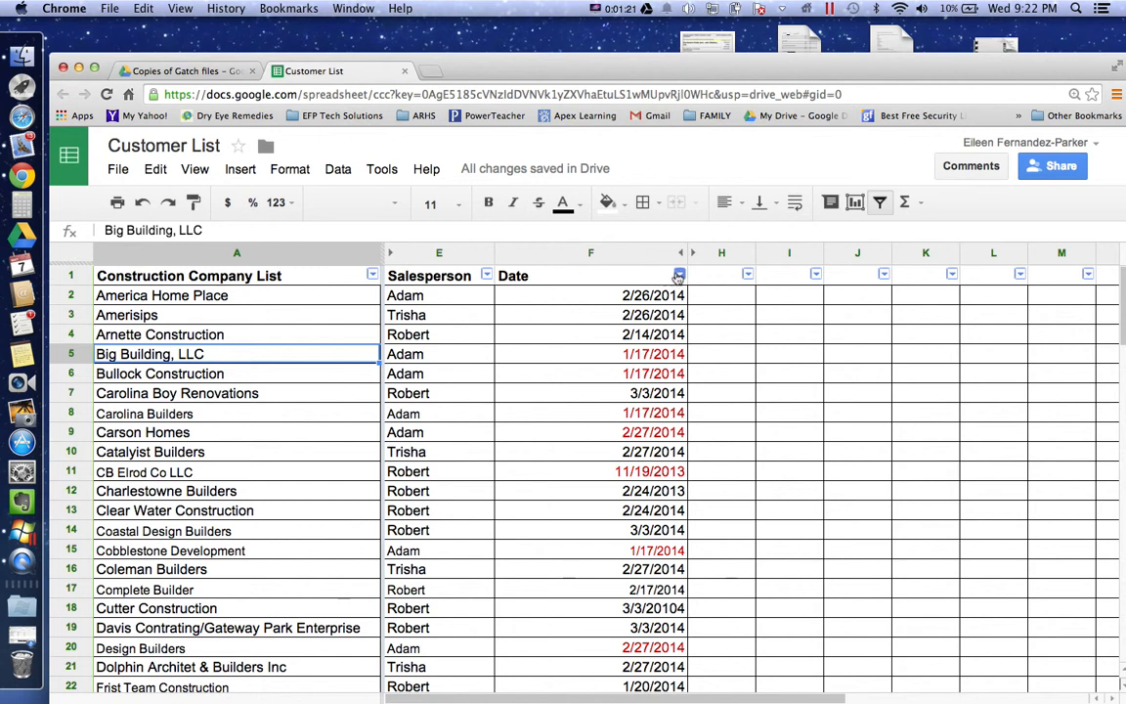
pyautogui.click(680, 277)
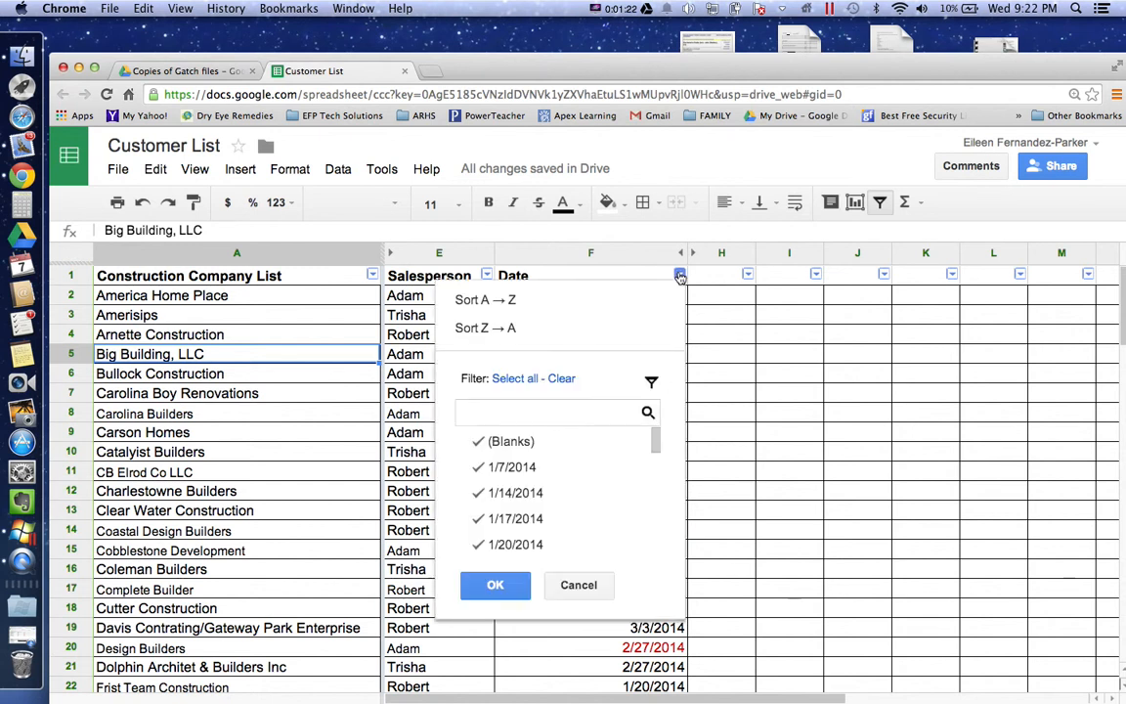
pyautogui.click(526, 303)
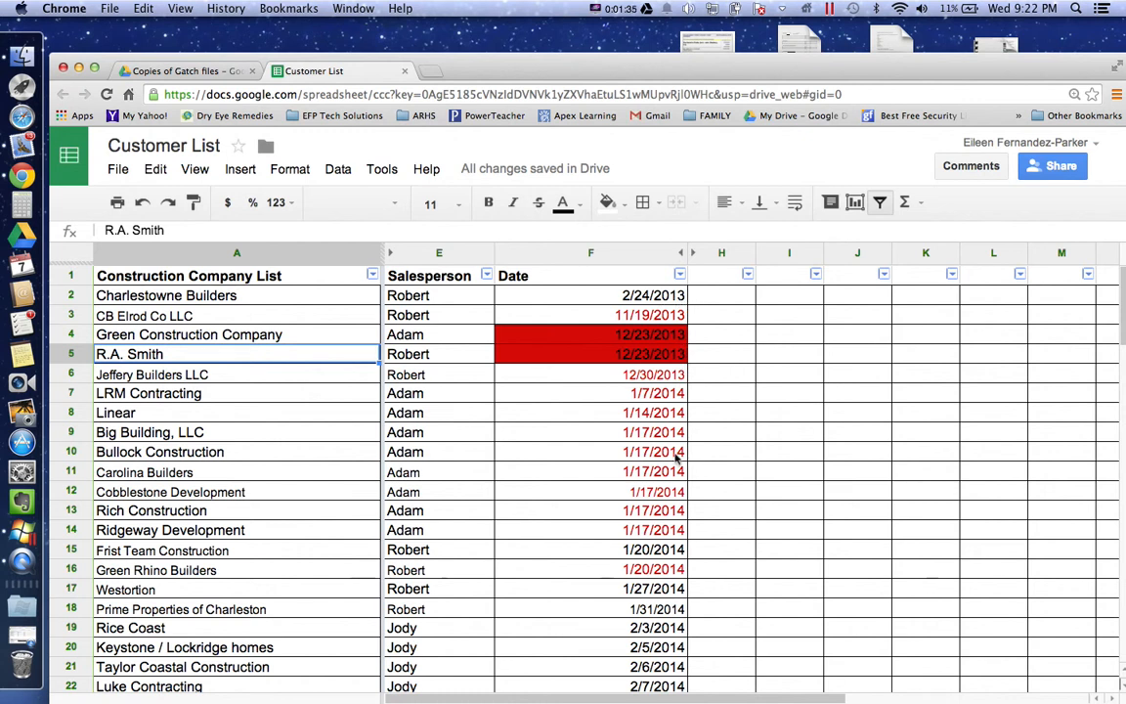
# Correct the mistyped year in Cutter Construction's date so it reads 3/3/2014
pyautogui.scroll(-10, 677, 518)
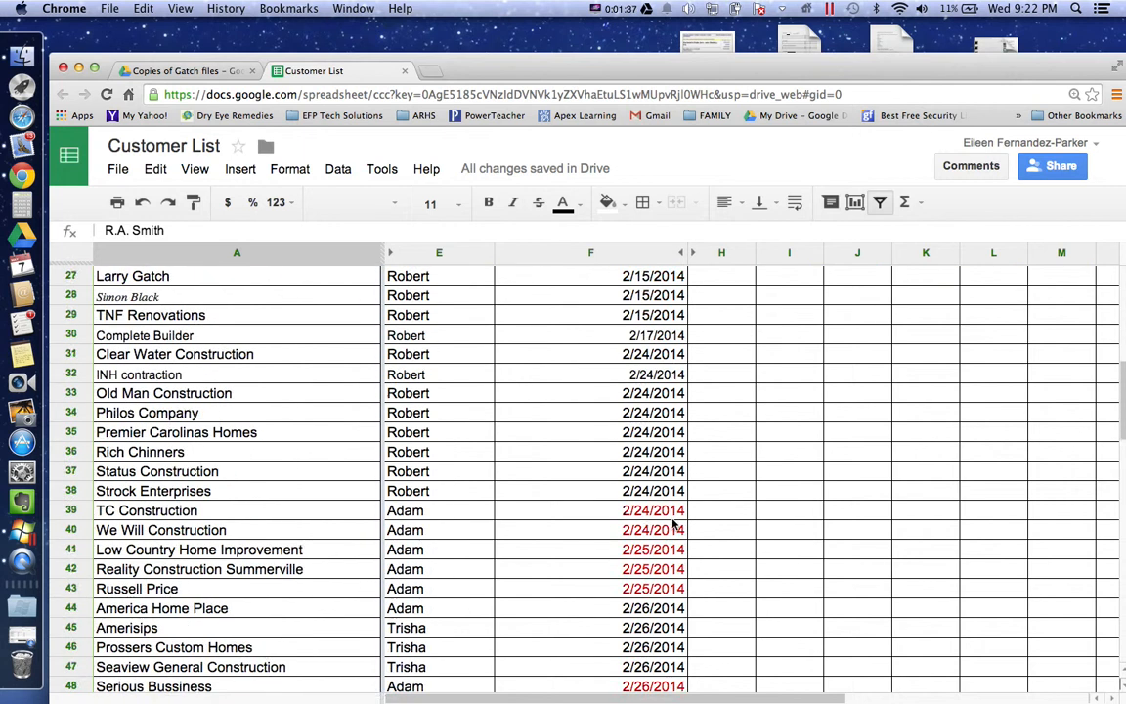
pyautogui.scroll(-10, 674, 526)
pyautogui.hscroll(1, 674, 526)
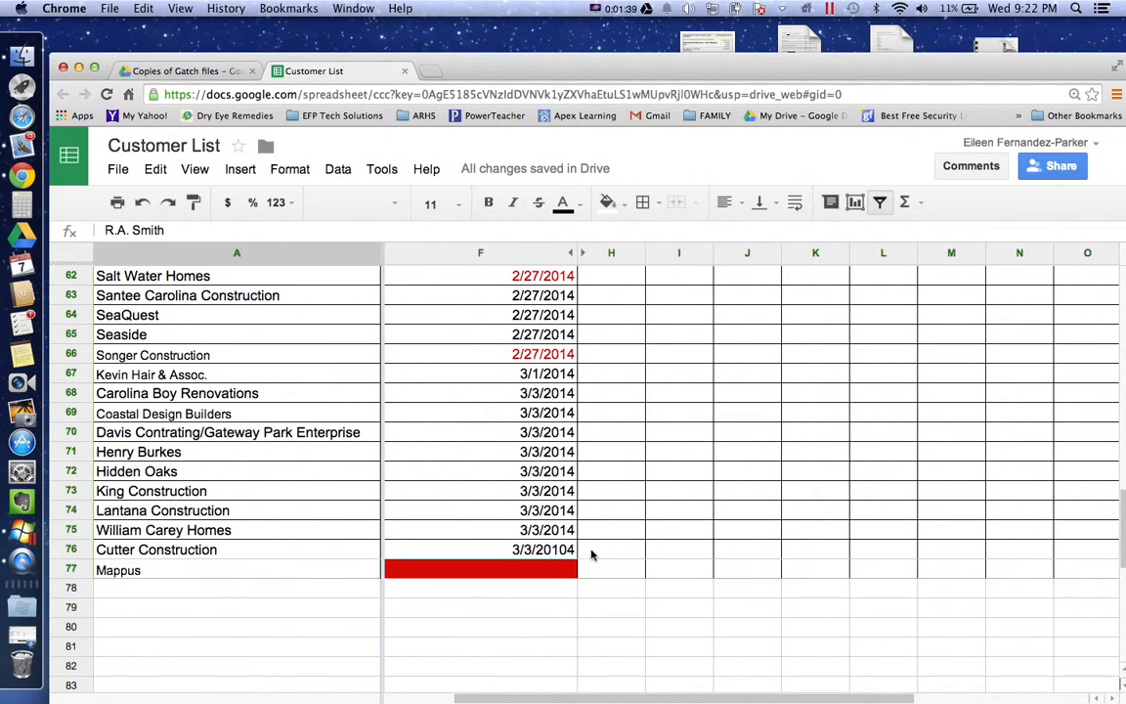
pyautogui.scroll(20, 560, 569)
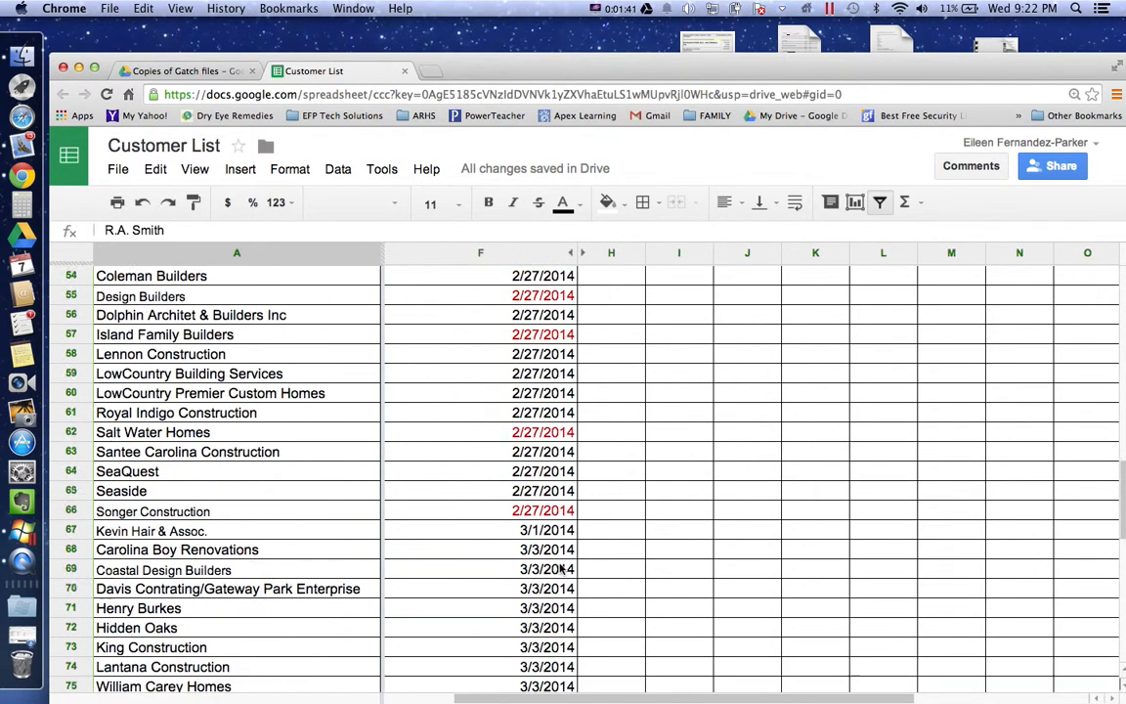
pyautogui.hscroll(1, 560, 569)
pyautogui.scroll(-5, 560, 569)
pyautogui.scroll(-15, 560, 569)
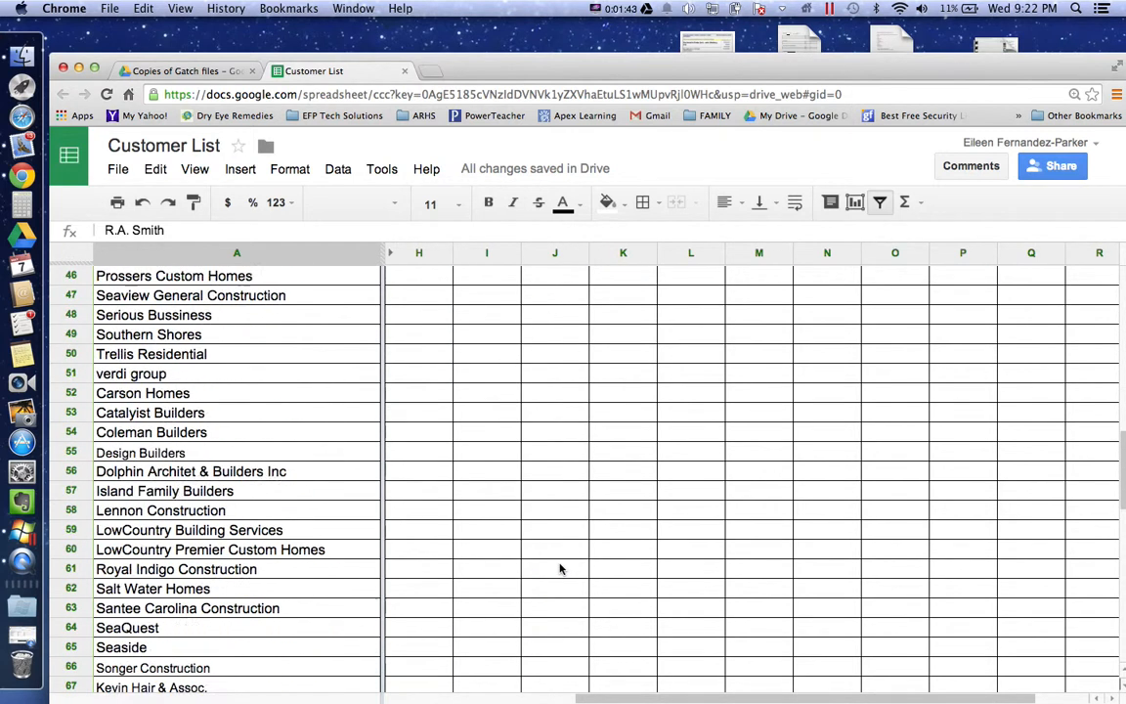
pyautogui.hscroll(-2, 560, 569)
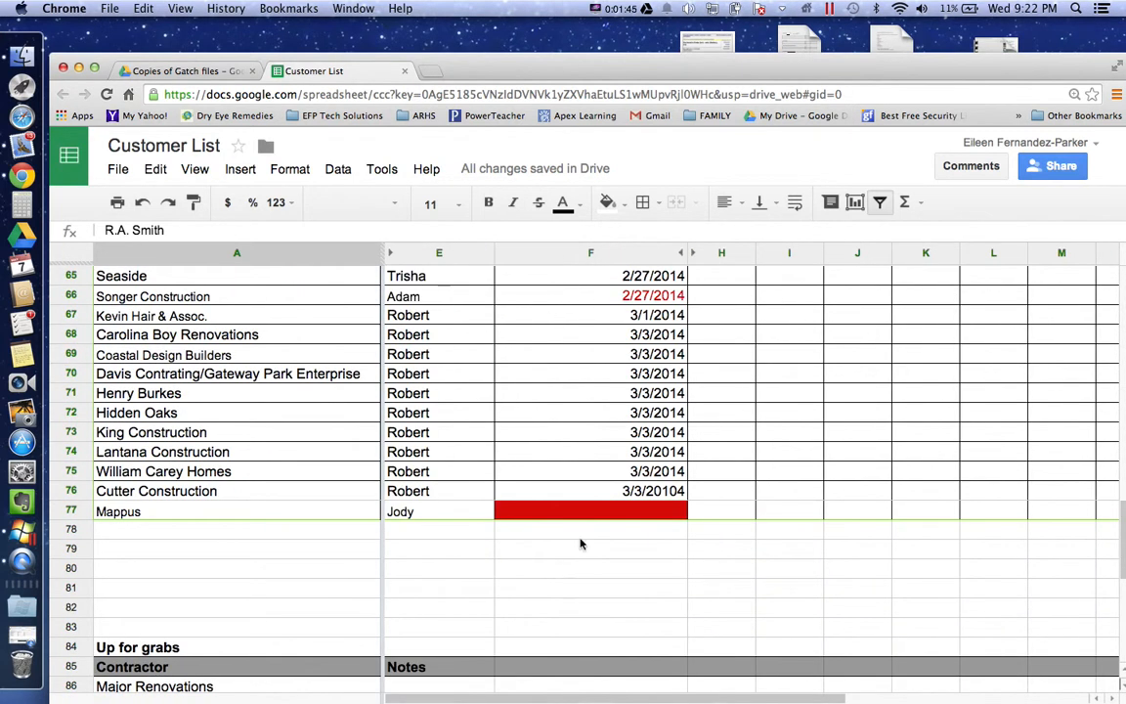
pyautogui.click(660, 493)
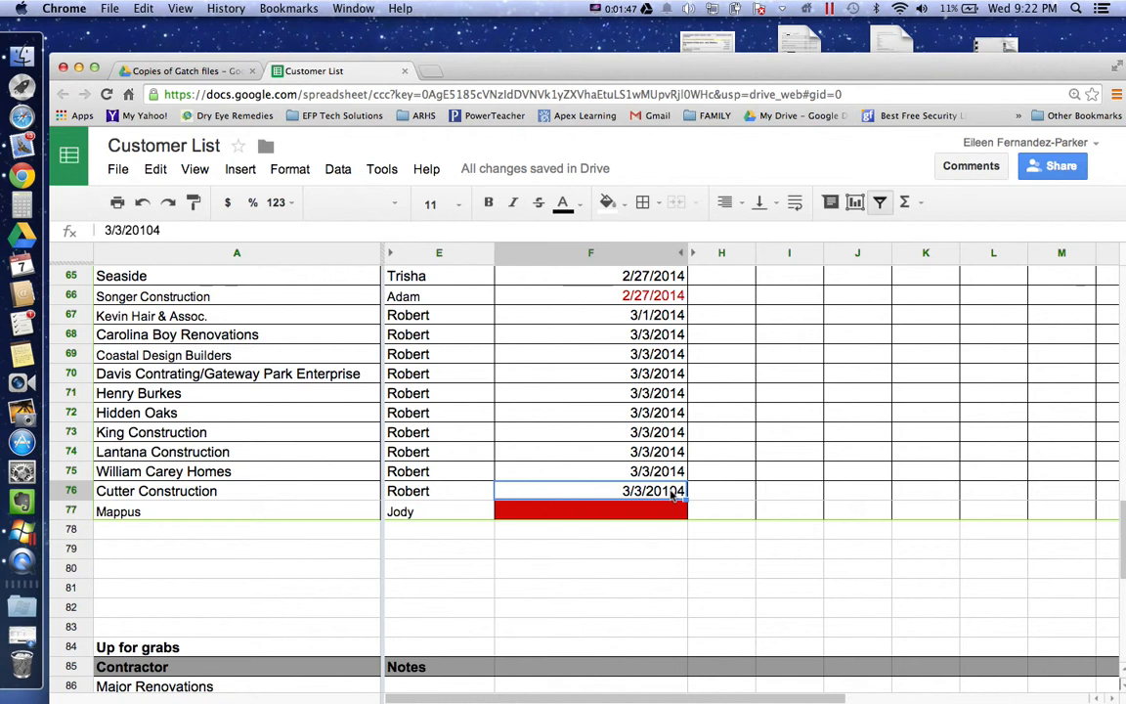
pyautogui.doubleClick(671, 495)
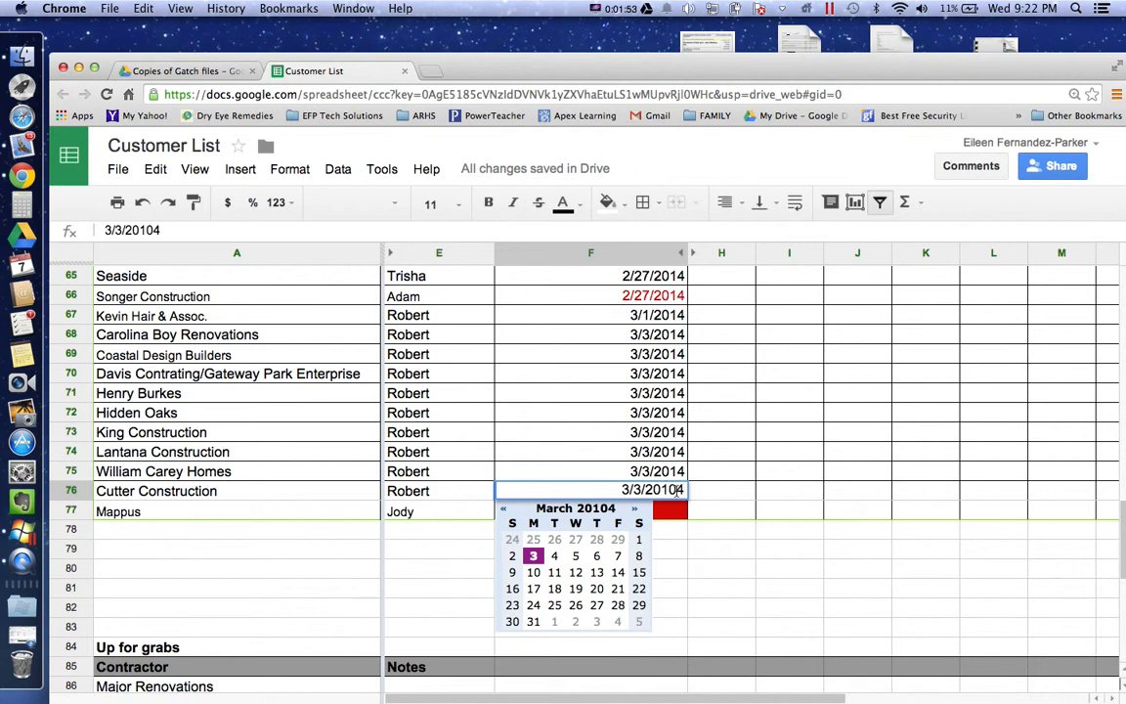
pyautogui.press('BackSpace')
pyautogui.click(572, 456)
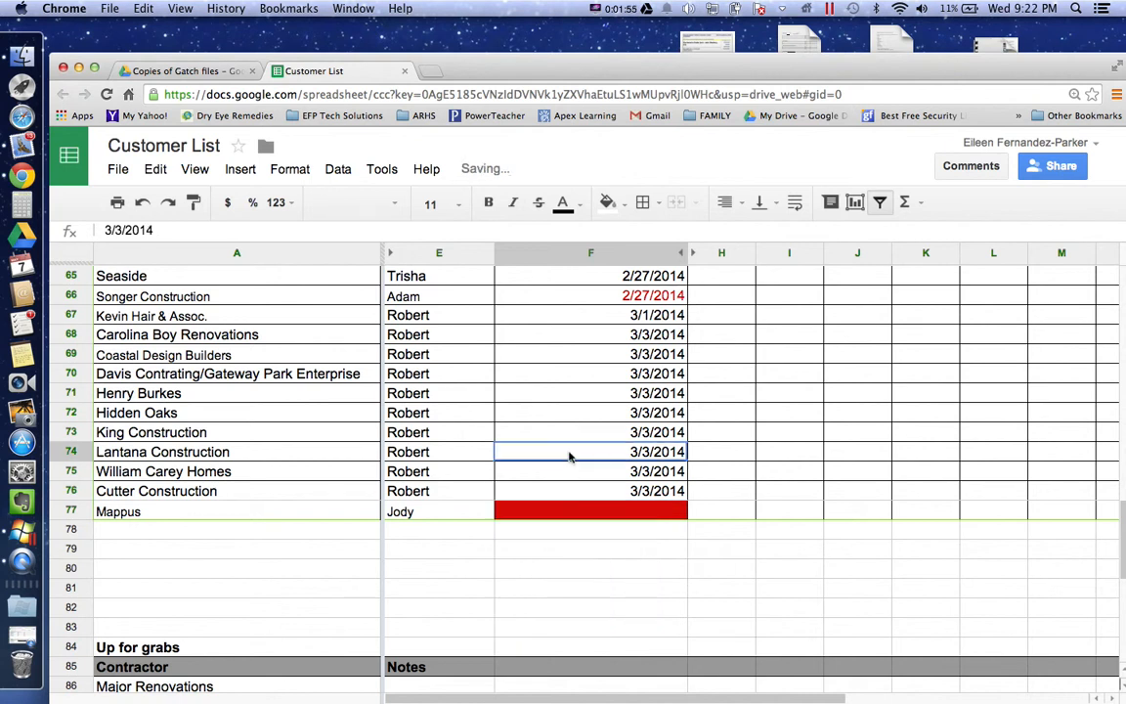
# Sort the customer list by the Salesperson column in A → Z order
pyautogui.scroll(12, 569, 456)
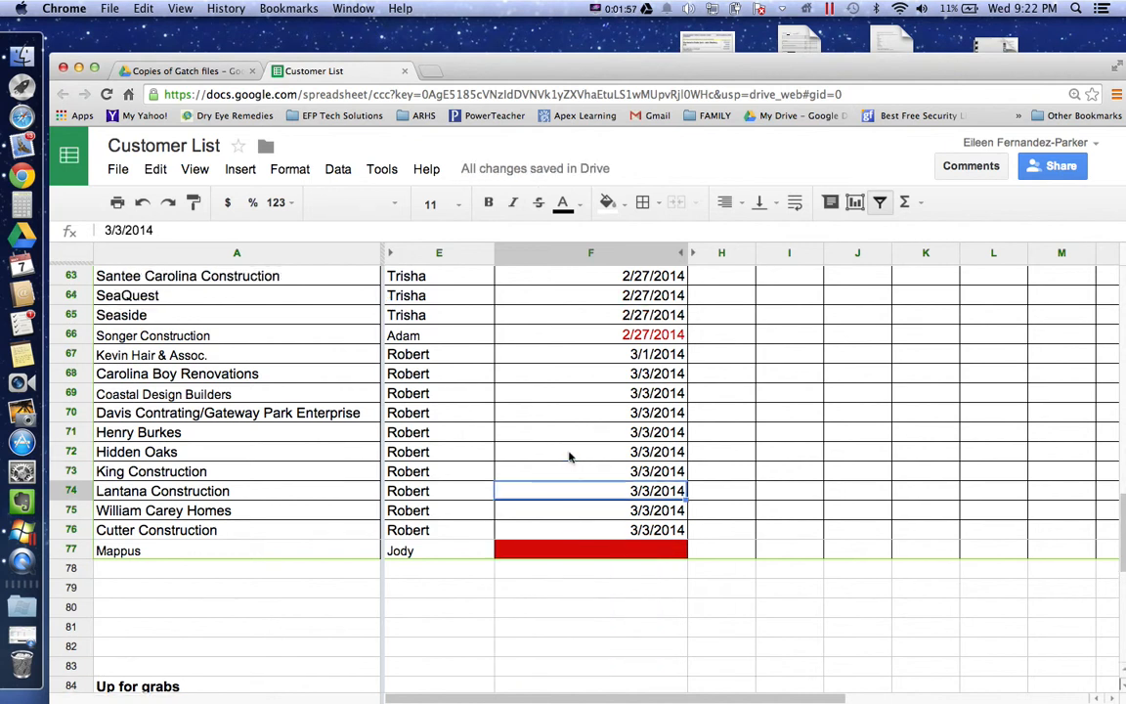
pyautogui.scroll(8, 570, 456)
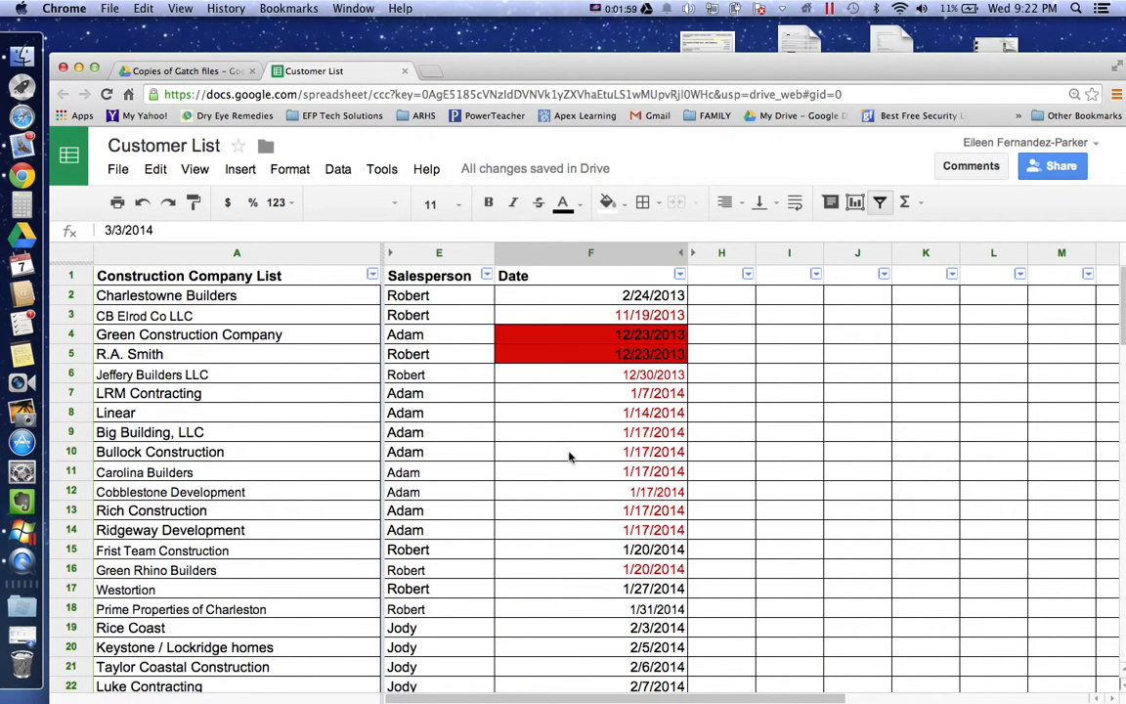
pyautogui.click(486, 275)
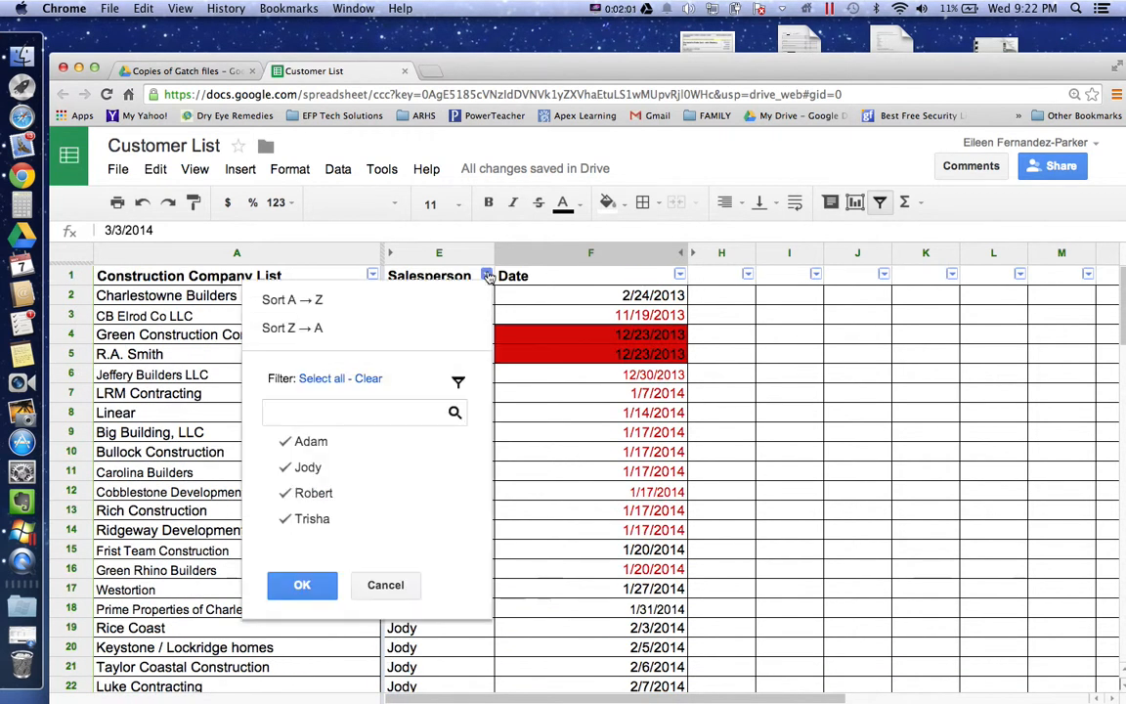
pyautogui.click(325, 300)
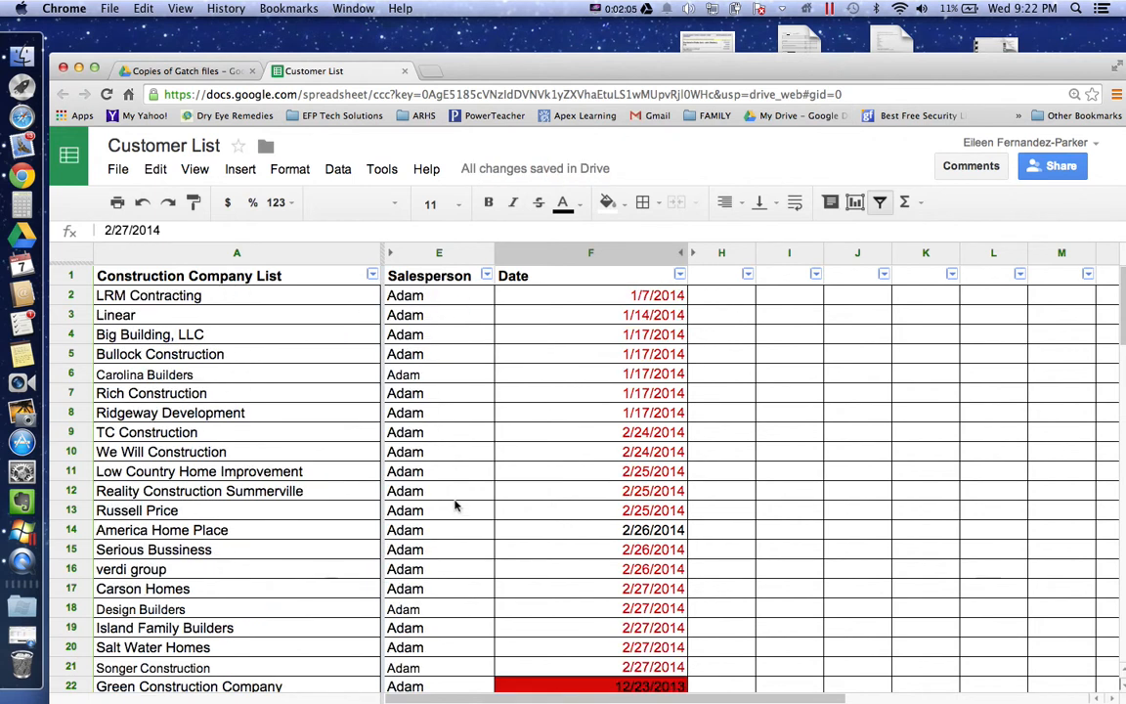
# Examine how the companies and their dates are grouped under each salesperson throughout the sorted list
pyautogui.scroll(-8, 454, 506)
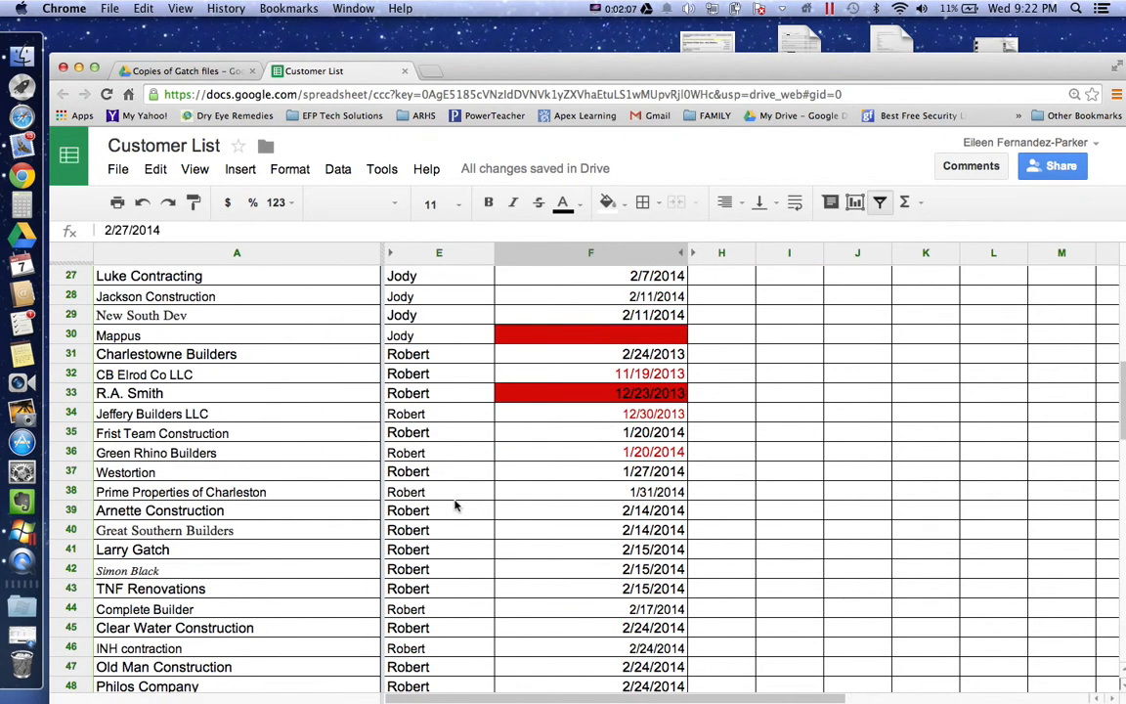
pyautogui.scroll(-15, 443, 467)
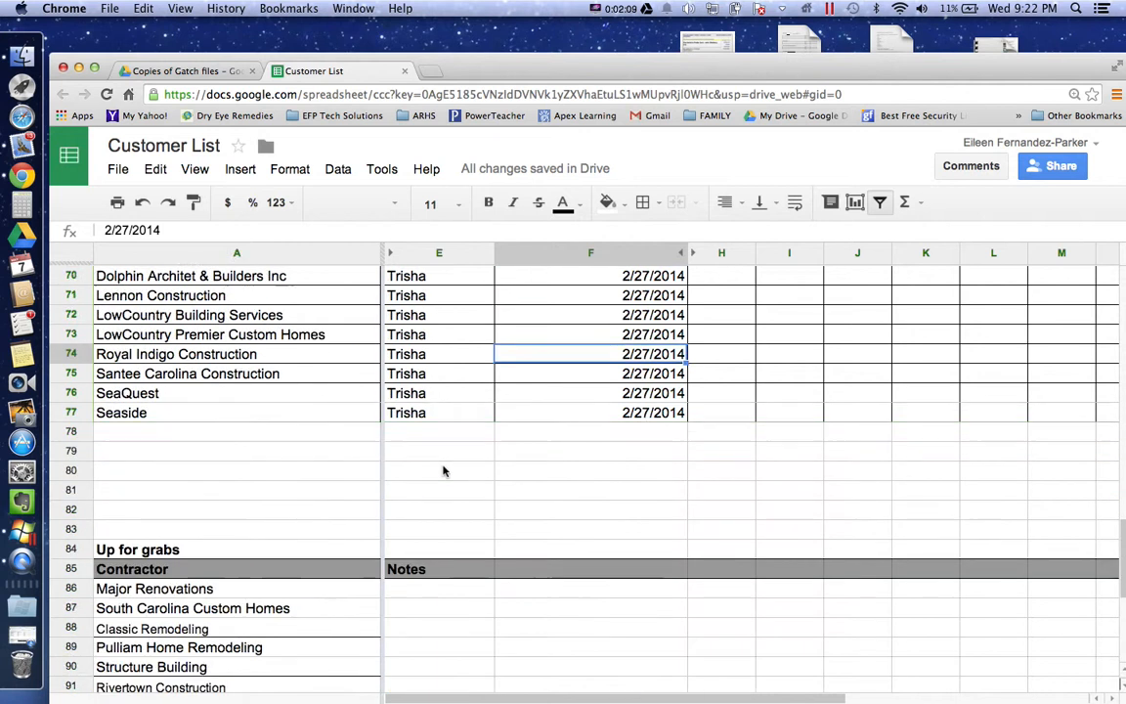
pyautogui.scroll(2, 443, 471)
pyautogui.scroll(20, 442, 471)
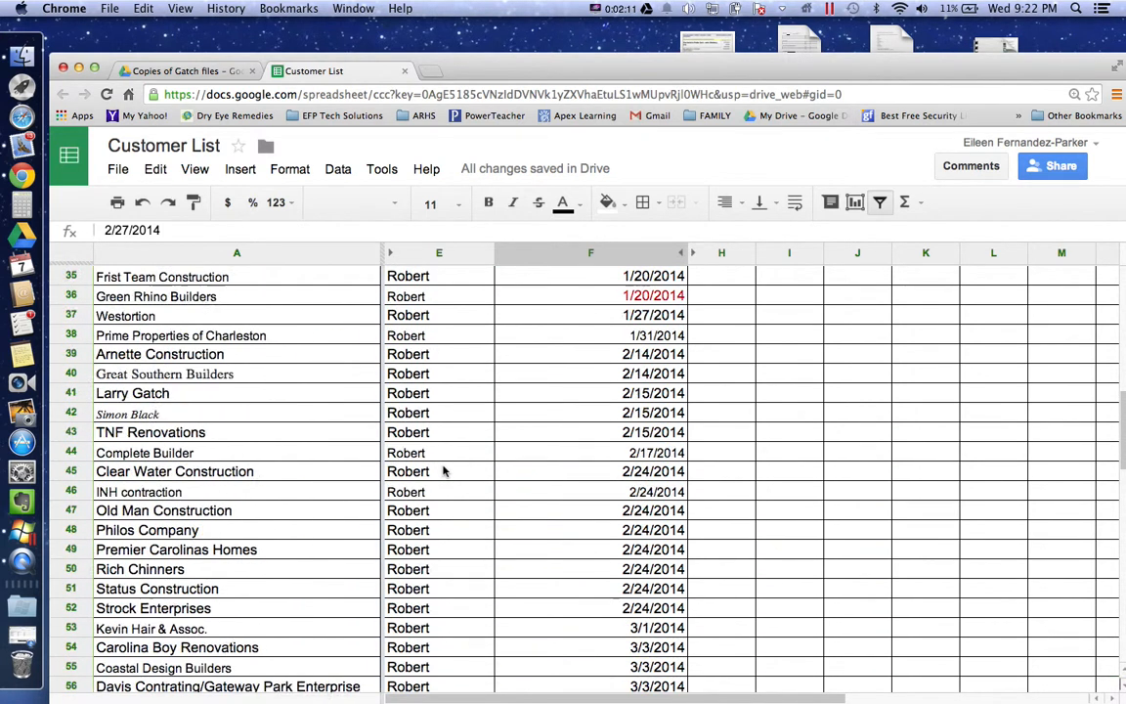
pyautogui.scroll(1, 443, 471)
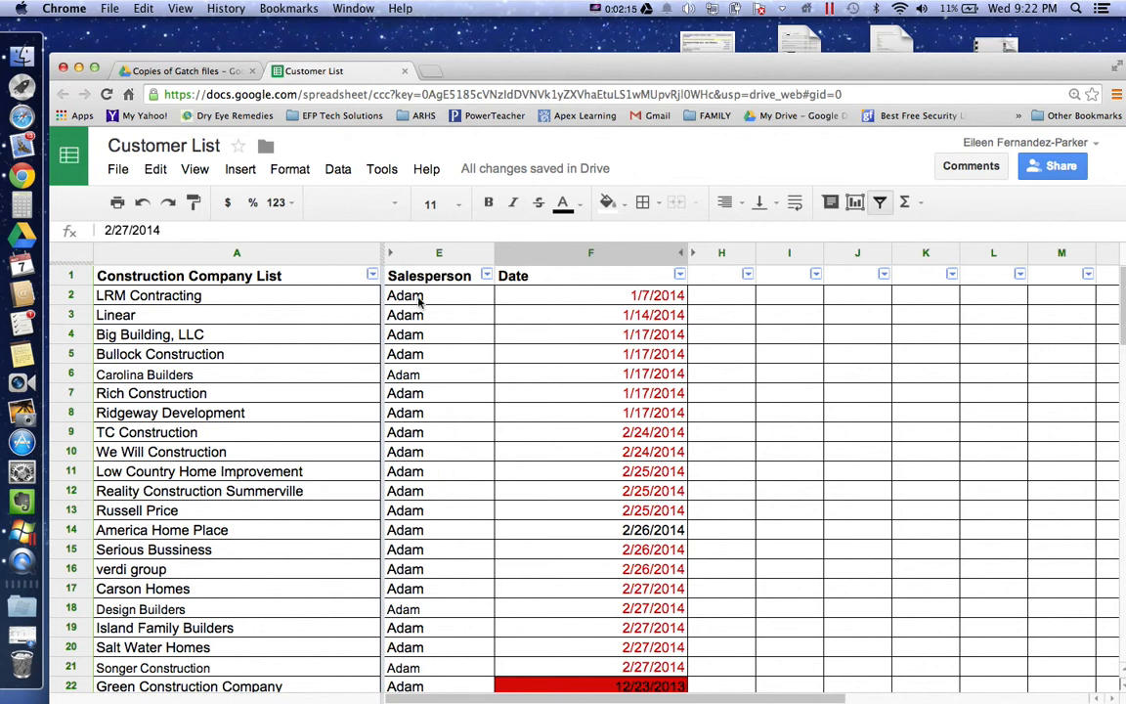
pyautogui.scroll(-2, 467, 439)
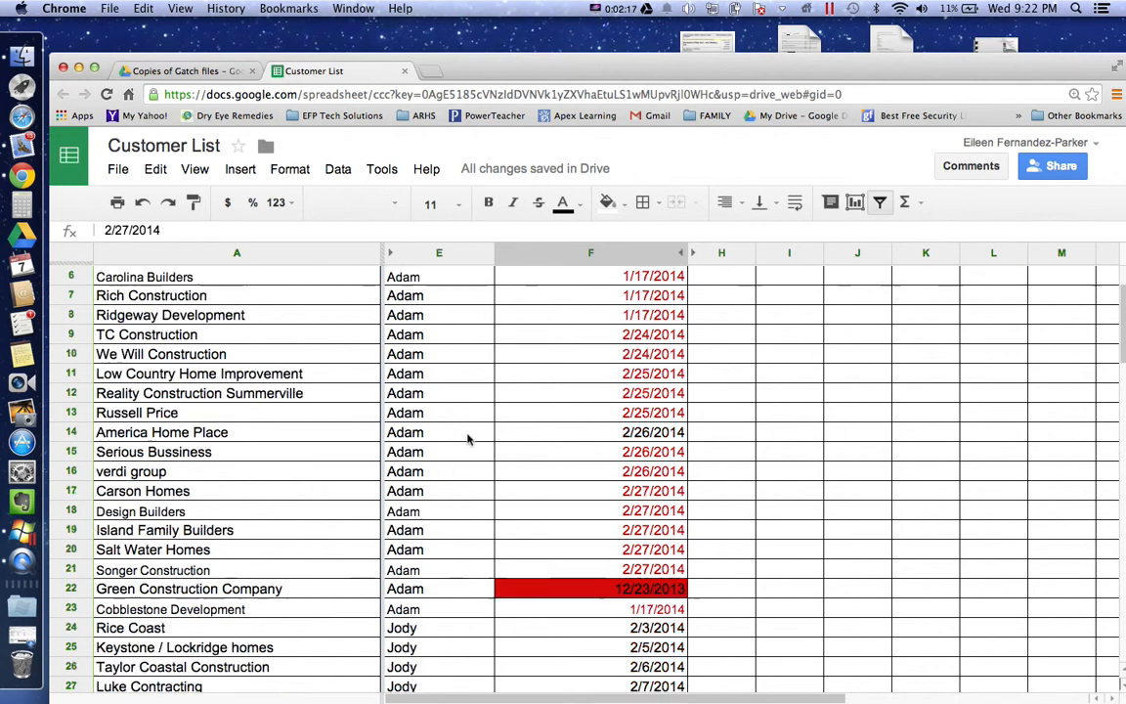
pyautogui.scroll(-10, 467, 439)
pyautogui.scroll(12, 468, 439)
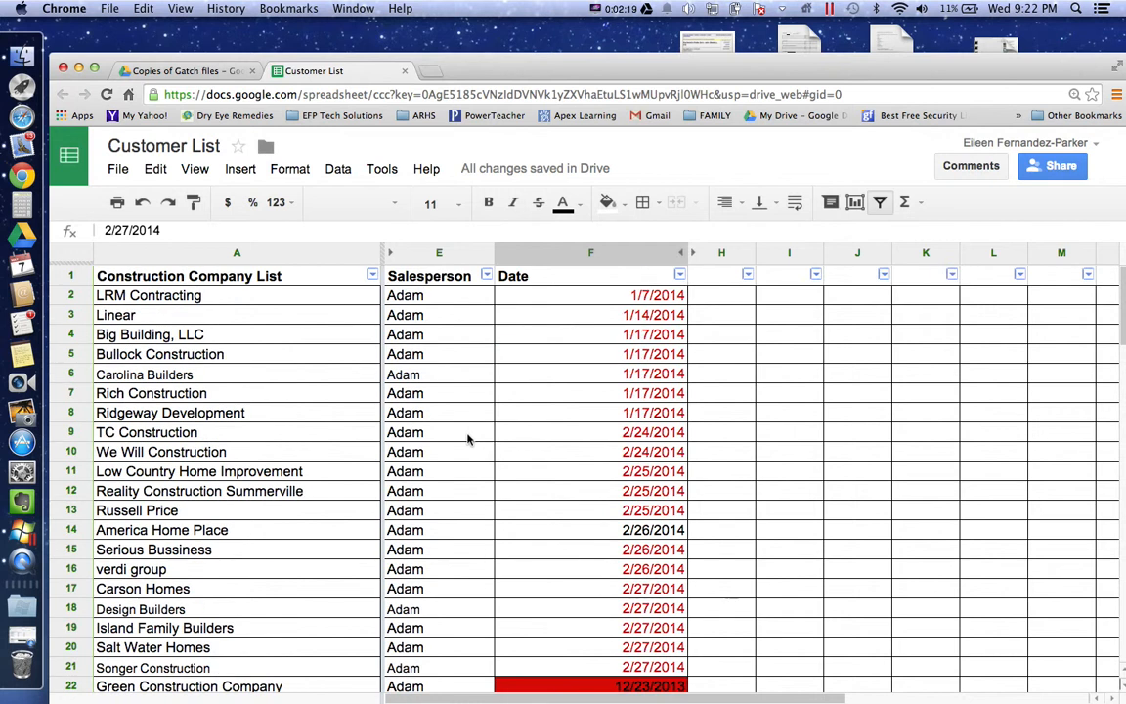
# Filter the Salesperson column to only the third-listed salesperson and sort the Construction Company List column A → Z
pyautogui.click(486, 274)
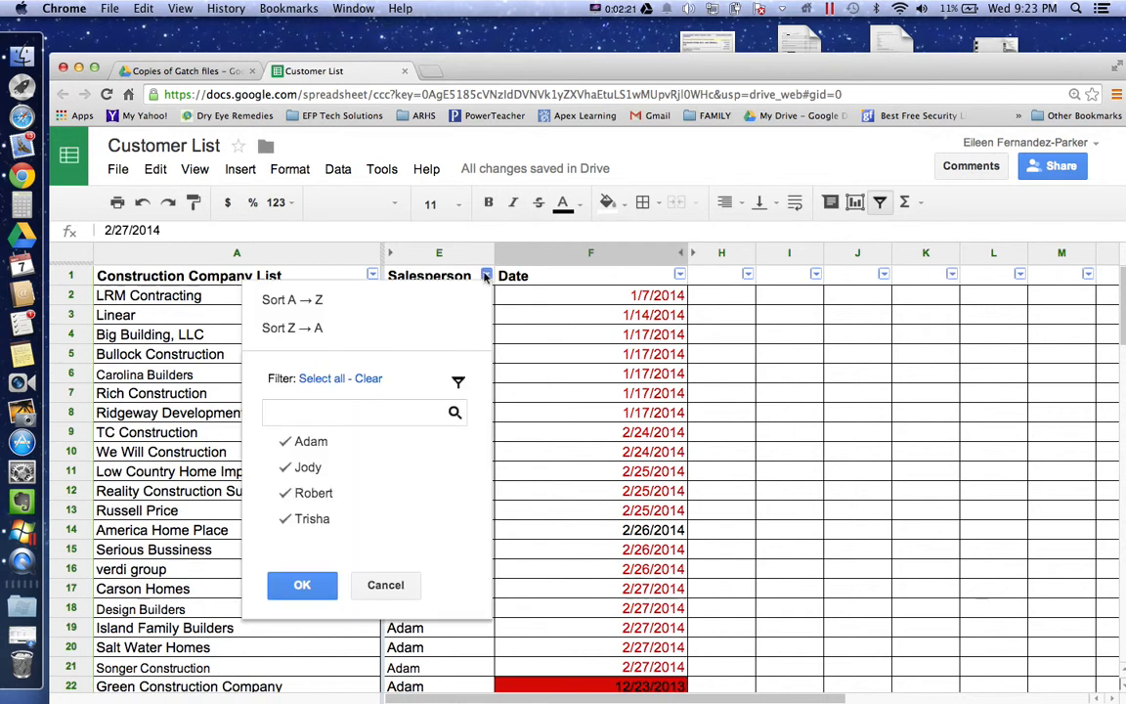
pyautogui.click(368, 379)
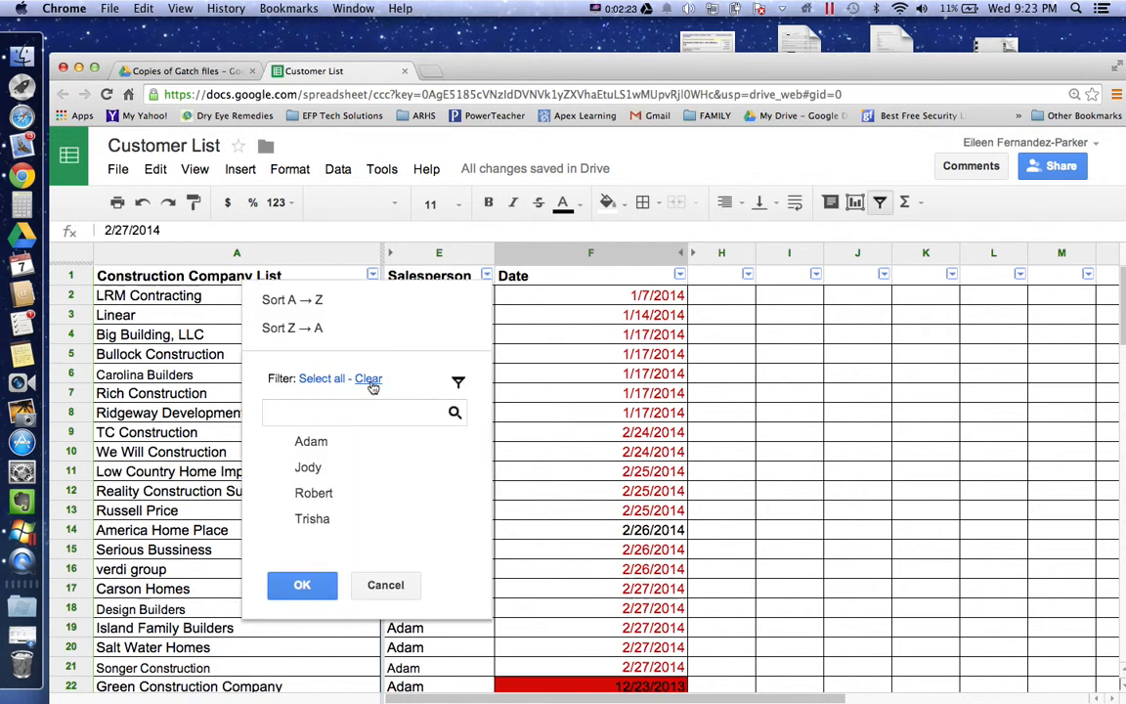
pyautogui.click(289, 492)
pyautogui.click(302, 584)
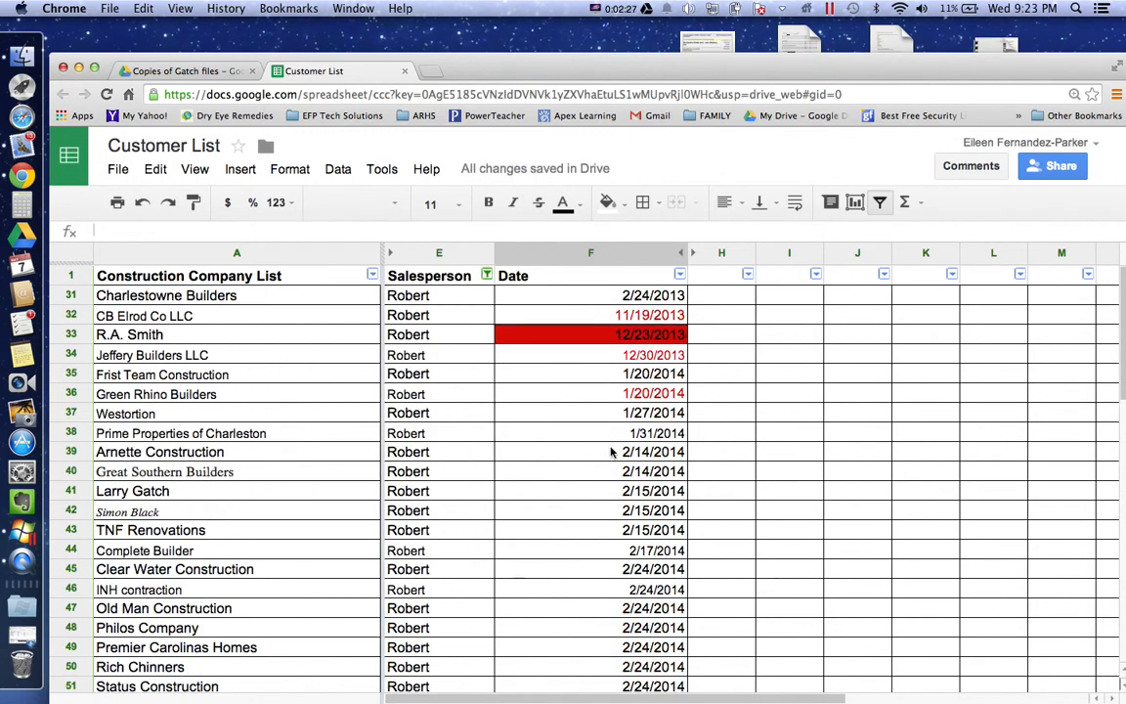
pyautogui.click(372, 275)
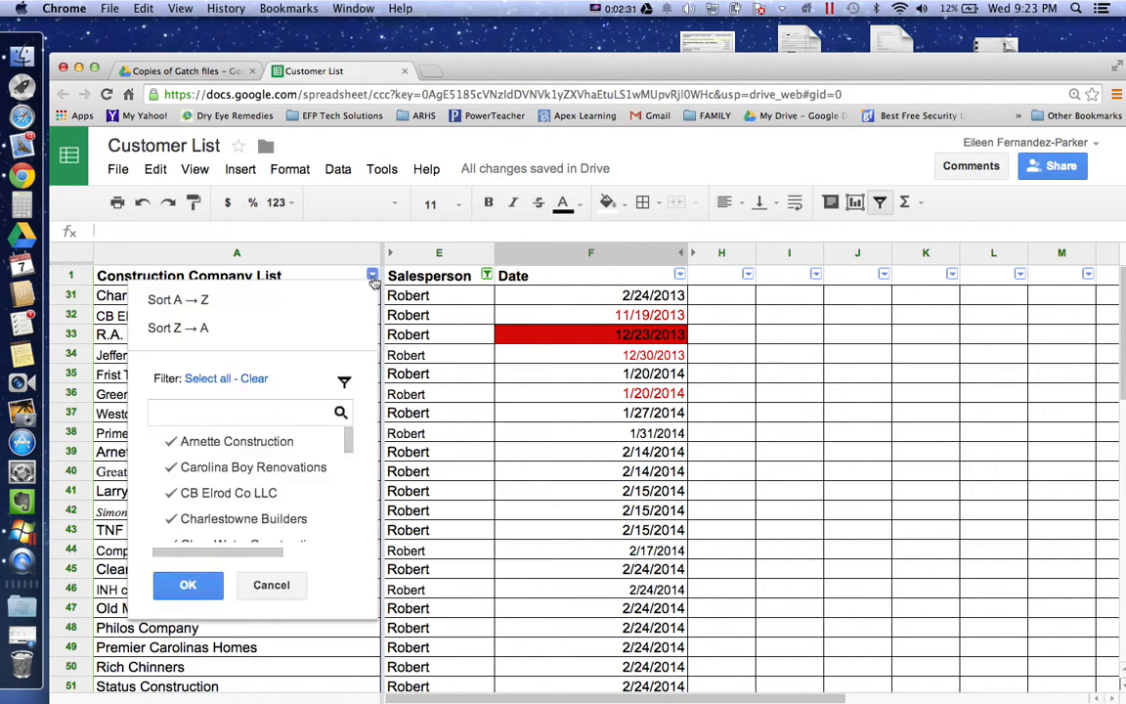
pyautogui.click(292, 299)
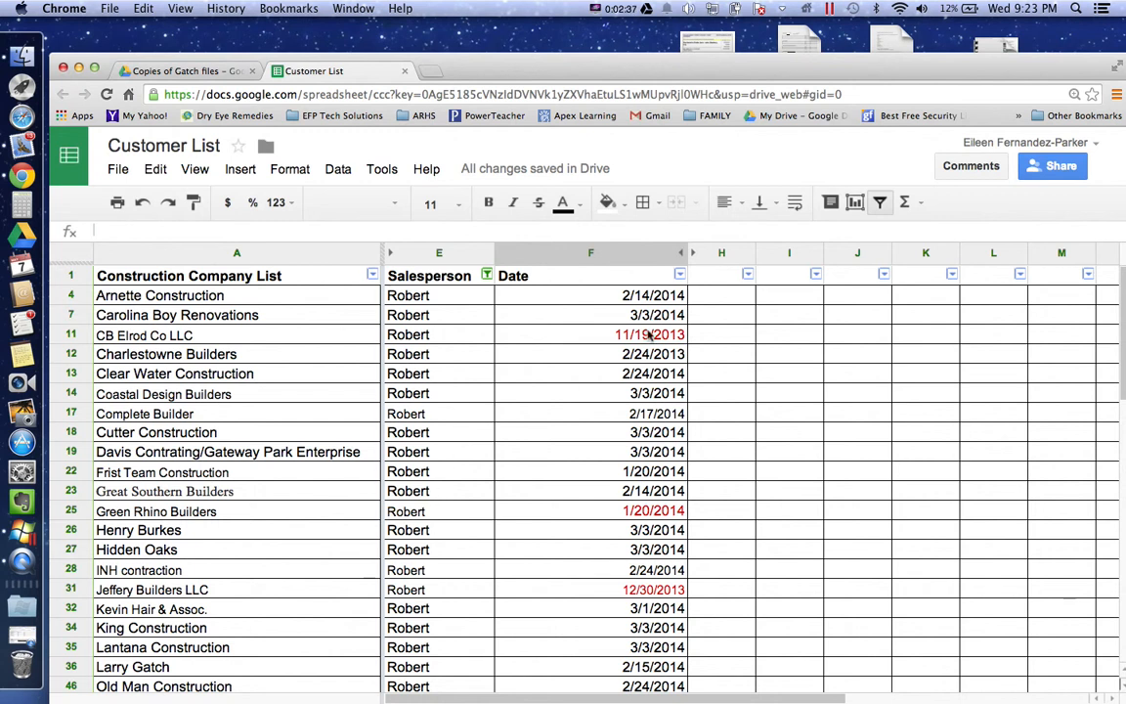
# Sort the filtered customer list by the Date column in A → Z order and look through the dates
pyautogui.click(680, 275)
pyautogui.click(603, 305)
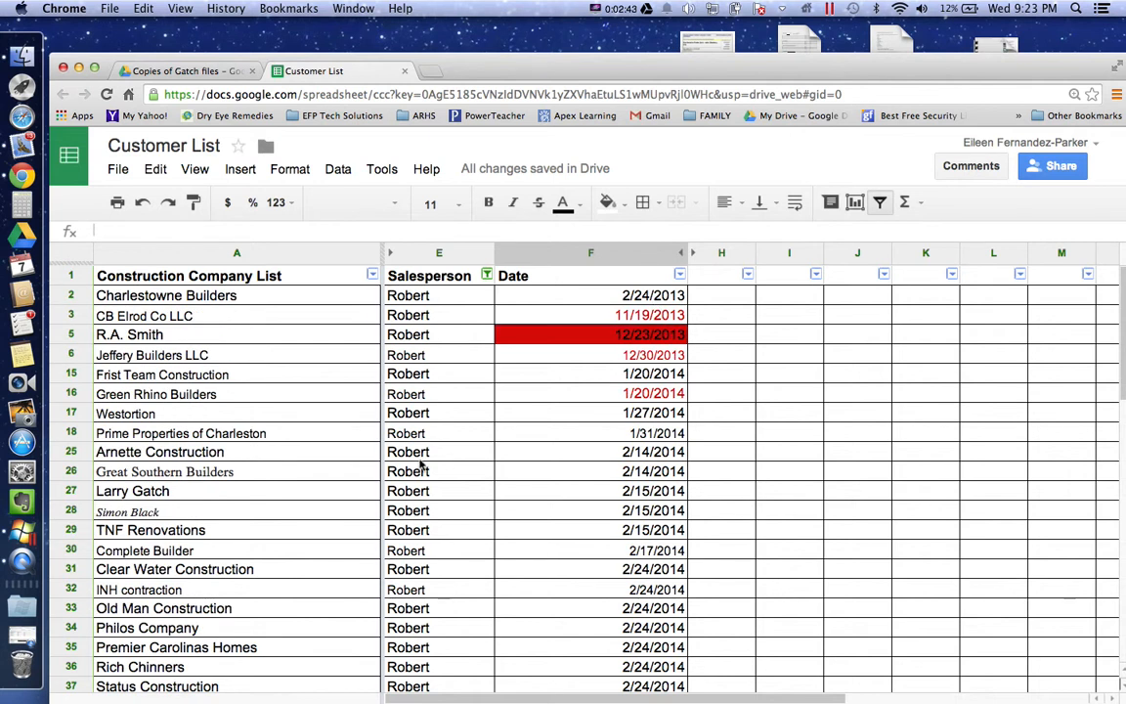
pyautogui.scroll(-10, 420, 469)
pyautogui.scroll(10, 419, 484)
# Add the second-listed salesperson to the Salesperson filter alongside the one already selected
pyautogui.click(487, 275)
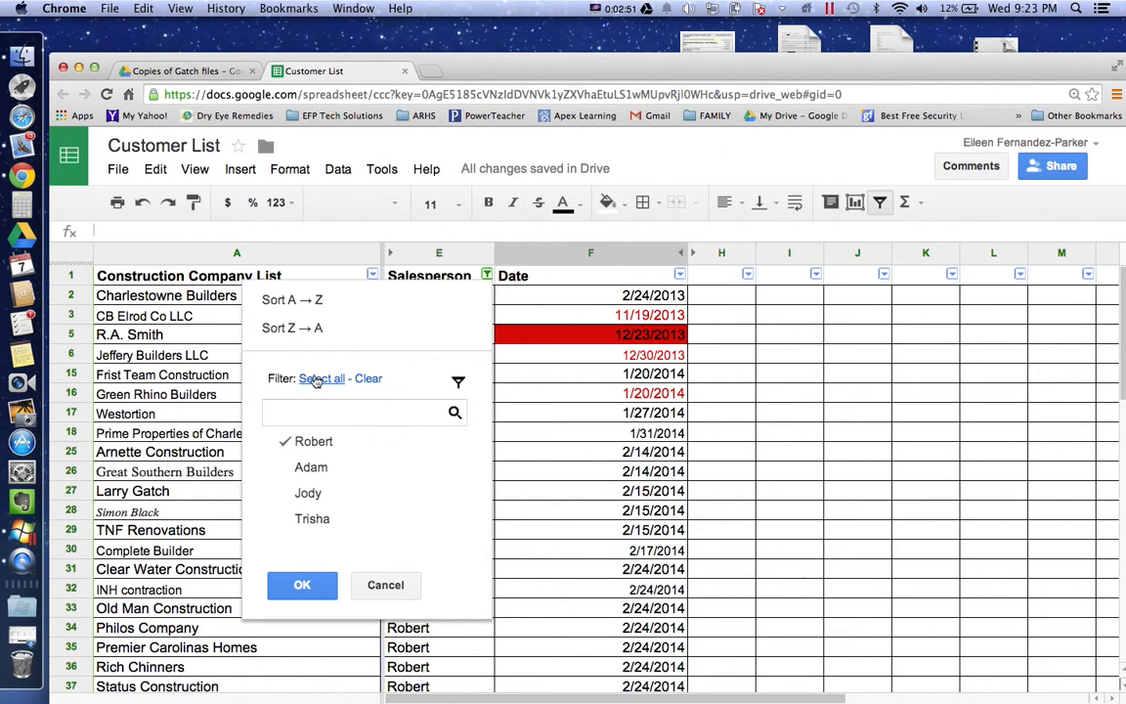
pyautogui.click(286, 471)
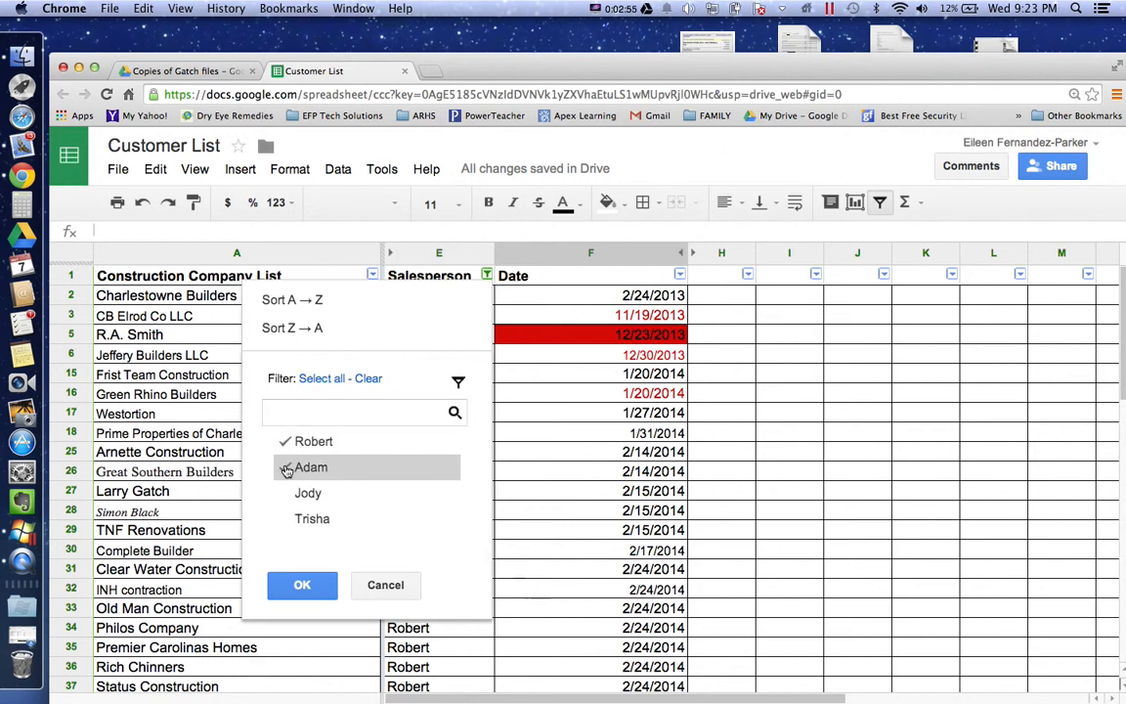
pyautogui.click(302, 584)
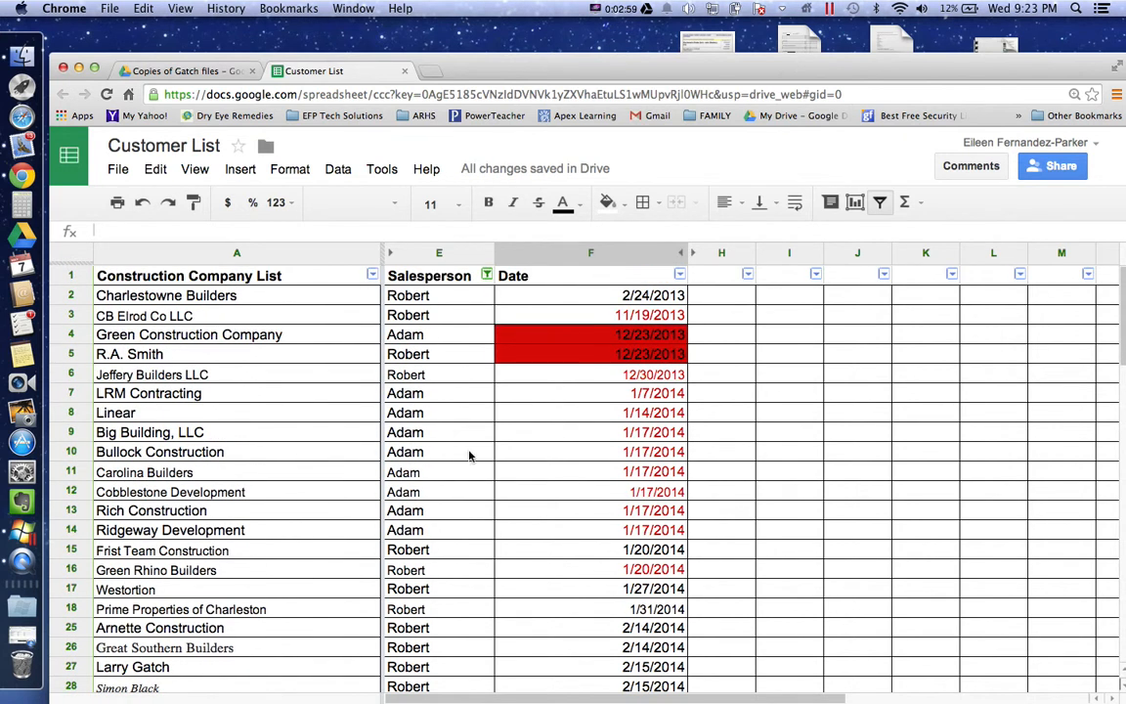
# Sort the list filtered to two salespersons by the Salesperson column in A → Z order
pyautogui.click(486, 275)
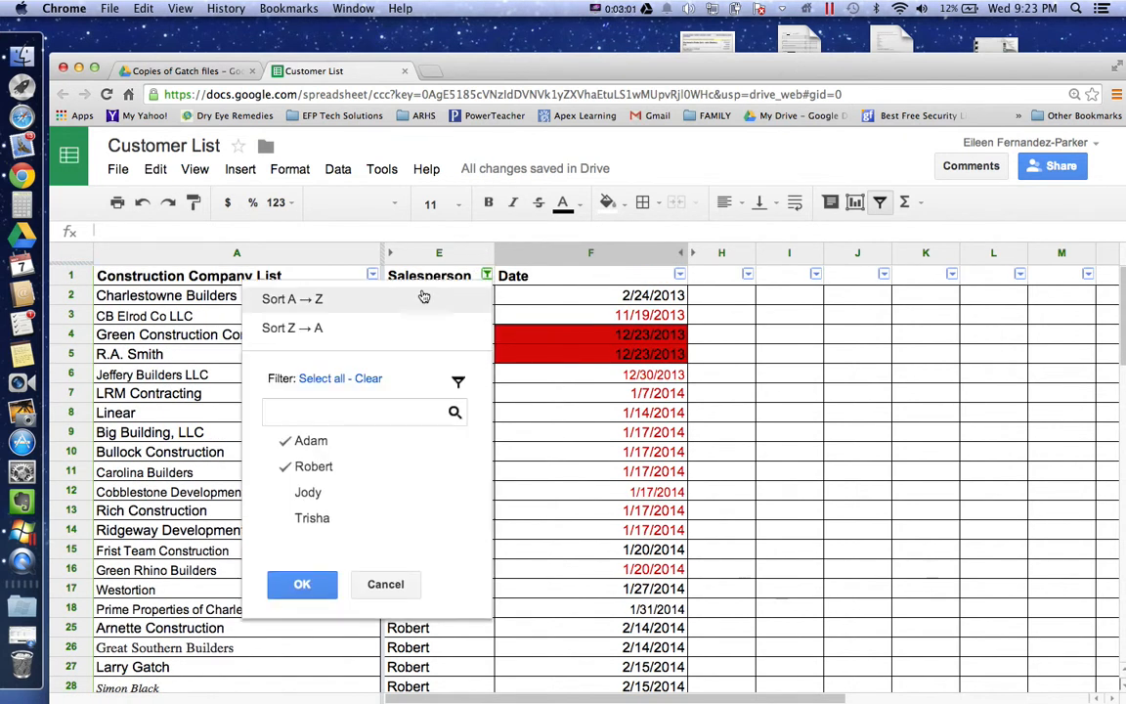
pyautogui.click(423, 298)
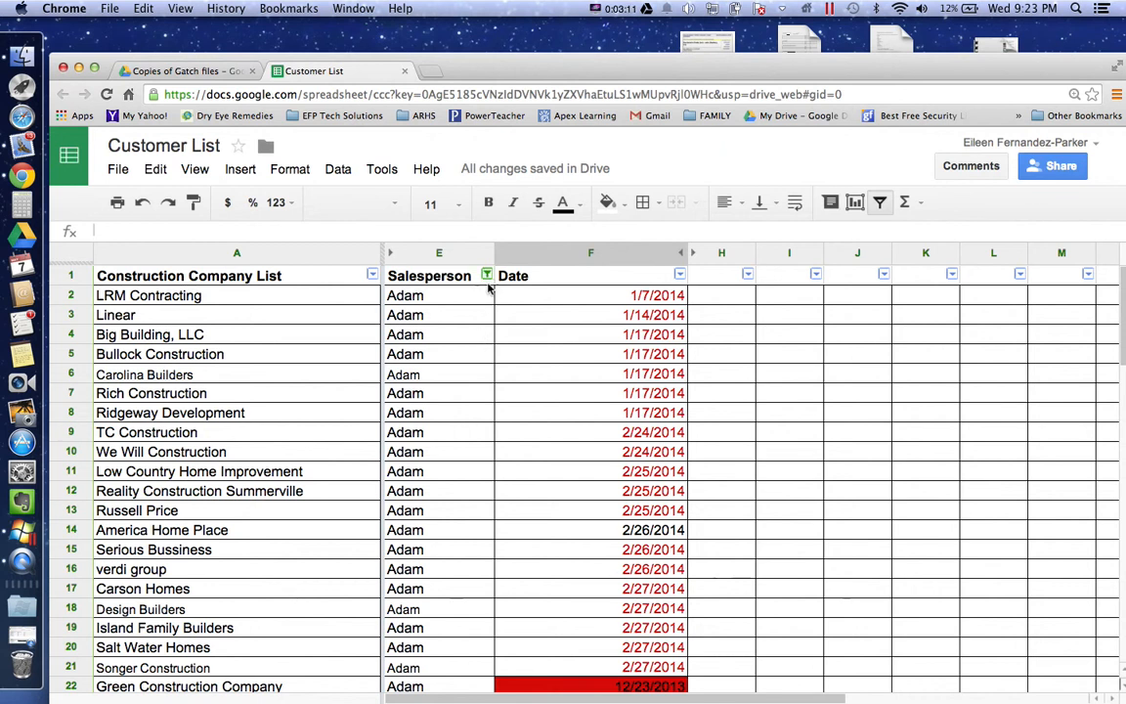
pyautogui.scroll(-15, 466, 391)
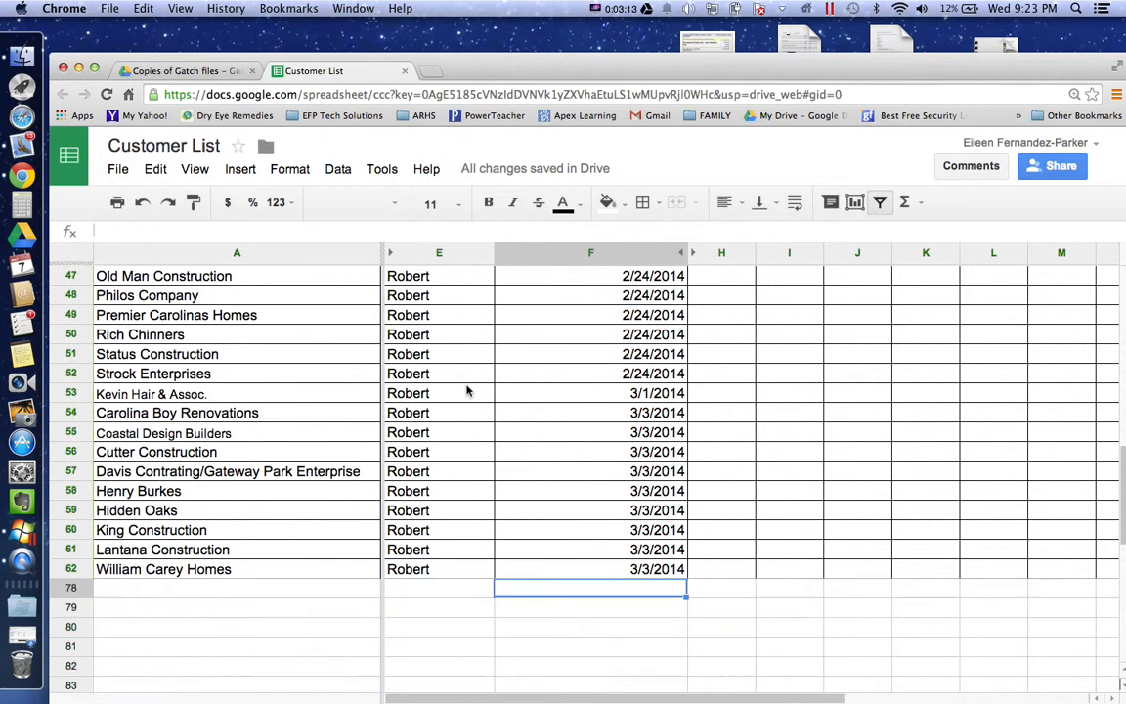
pyautogui.scroll(15, 466, 391)
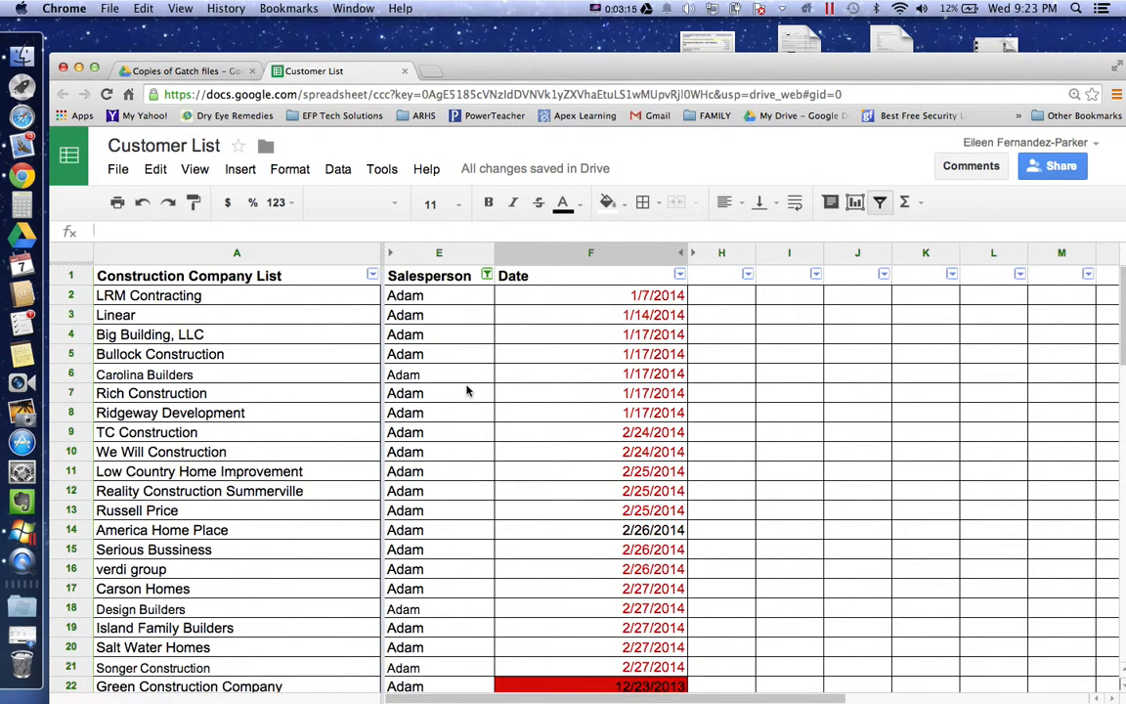
# Include all four salespersons in the Salesperson filter again and re-sort that column A → Z
pyautogui.click(486, 276)
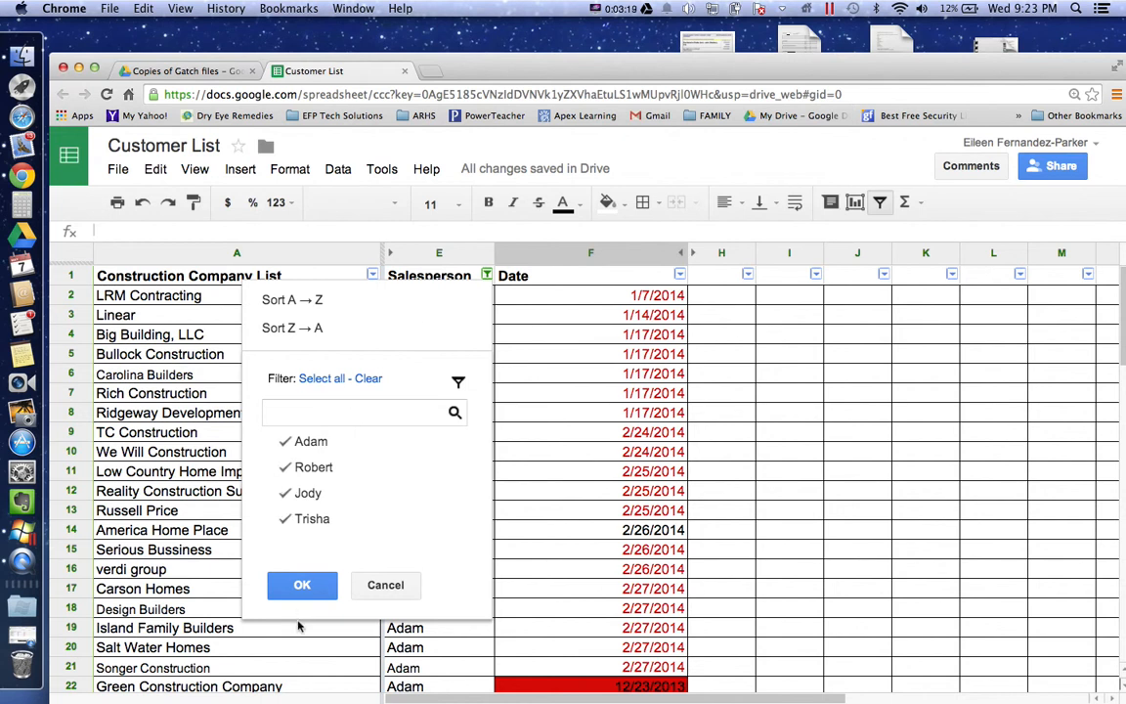
pyautogui.click(302, 585)
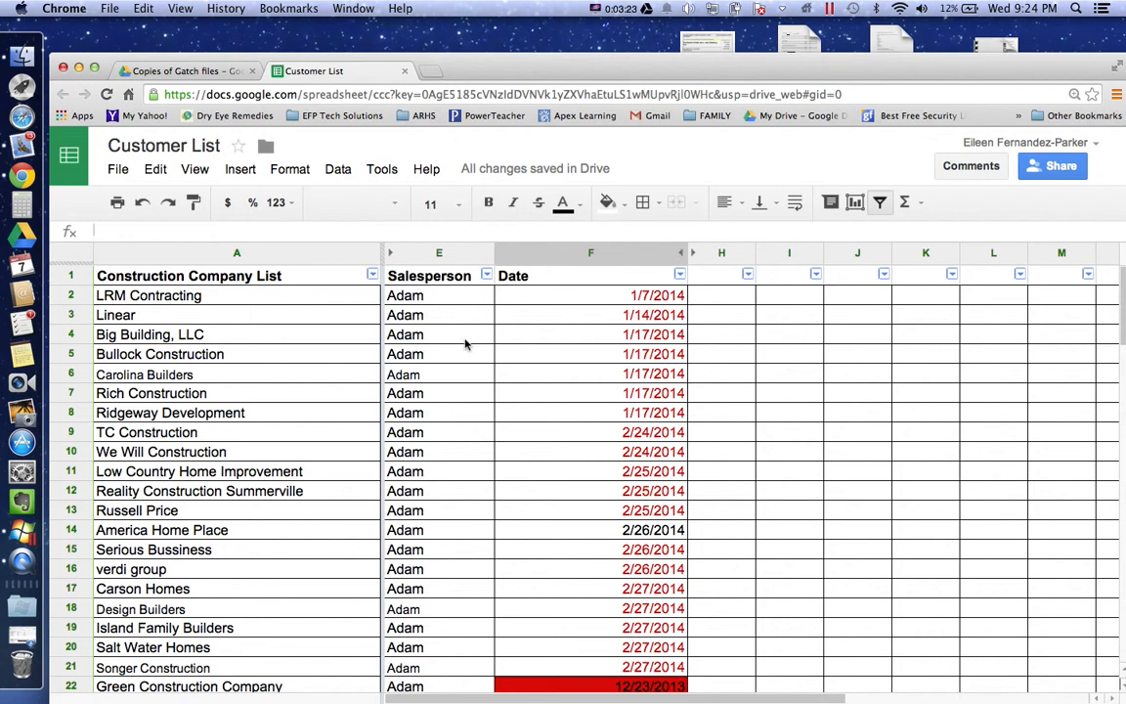
pyautogui.click(486, 279)
pyautogui.click(430, 296)
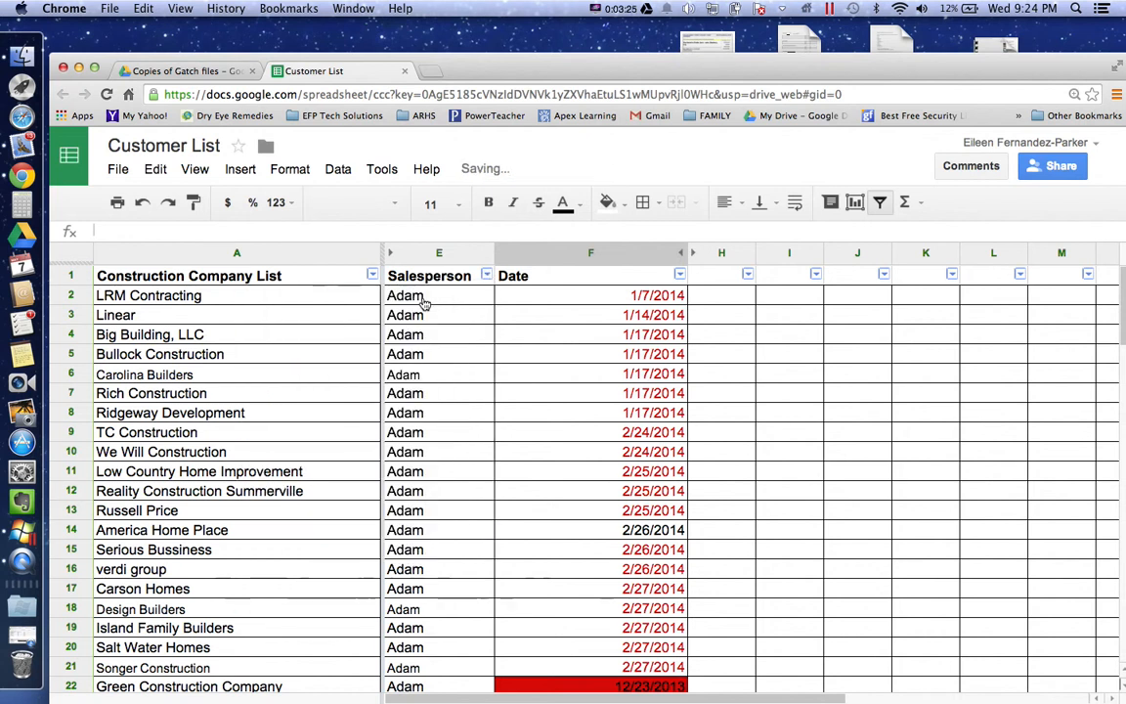
pyautogui.scroll(-10, 455, 523)
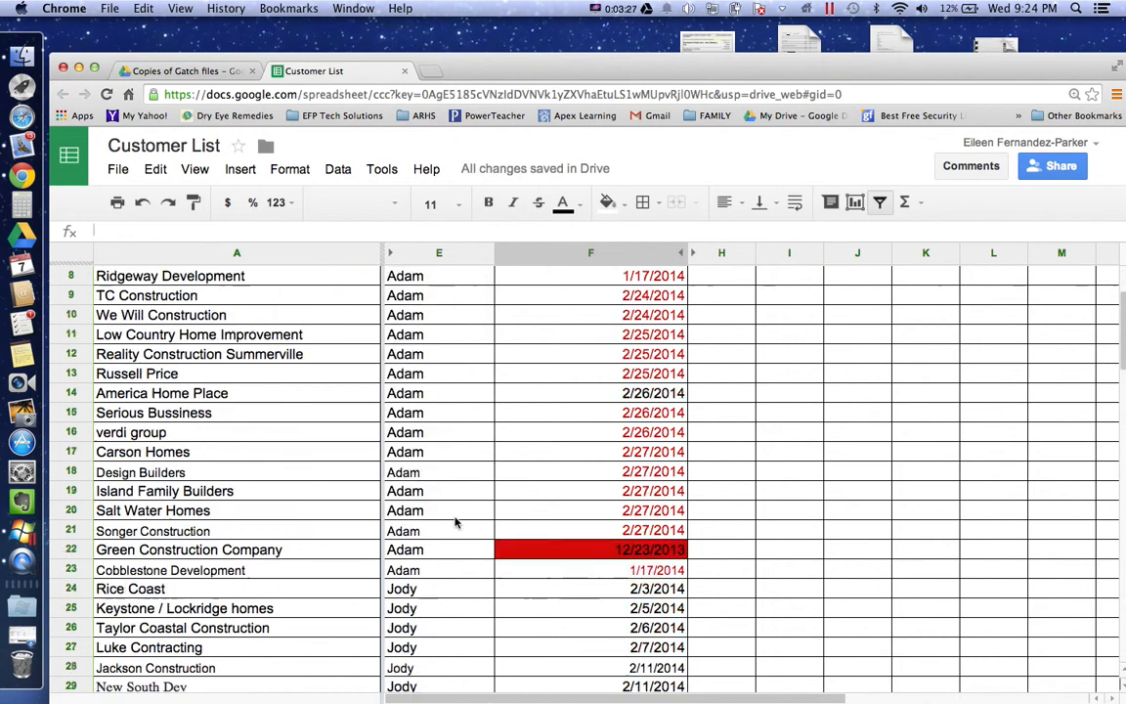
pyautogui.scroll(-20, 454, 523)
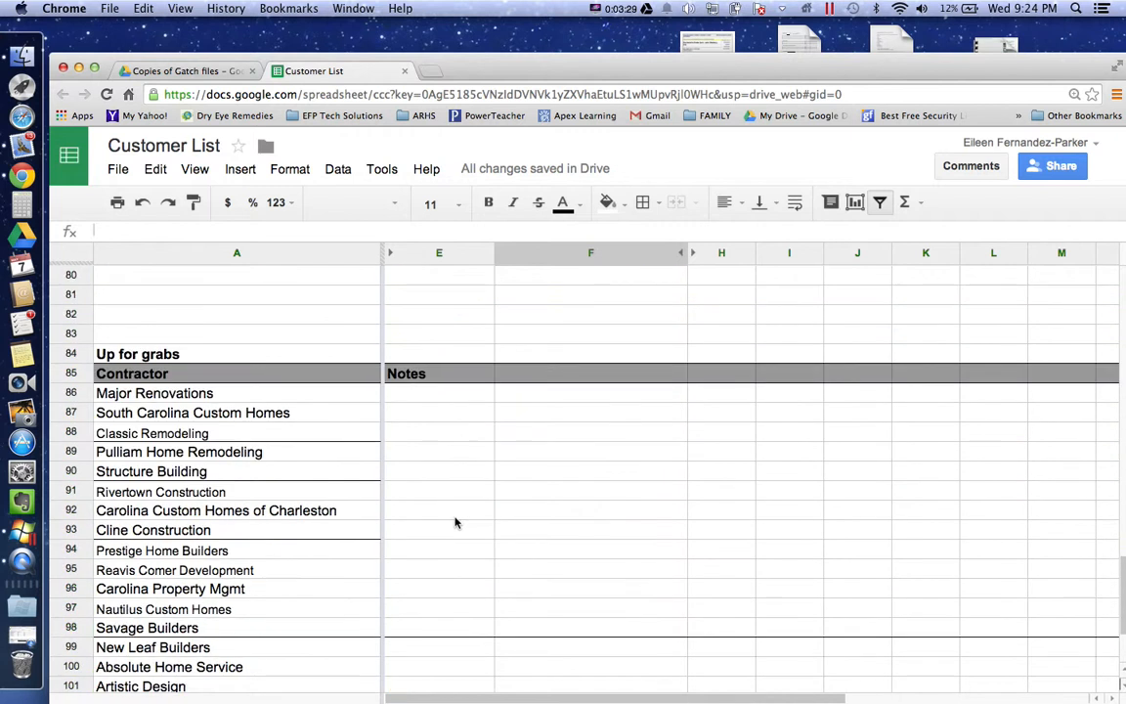
pyautogui.scroll(12, 454, 523)
pyautogui.scroll(3, 455, 523)
pyautogui.scroll(3, 455, 523)
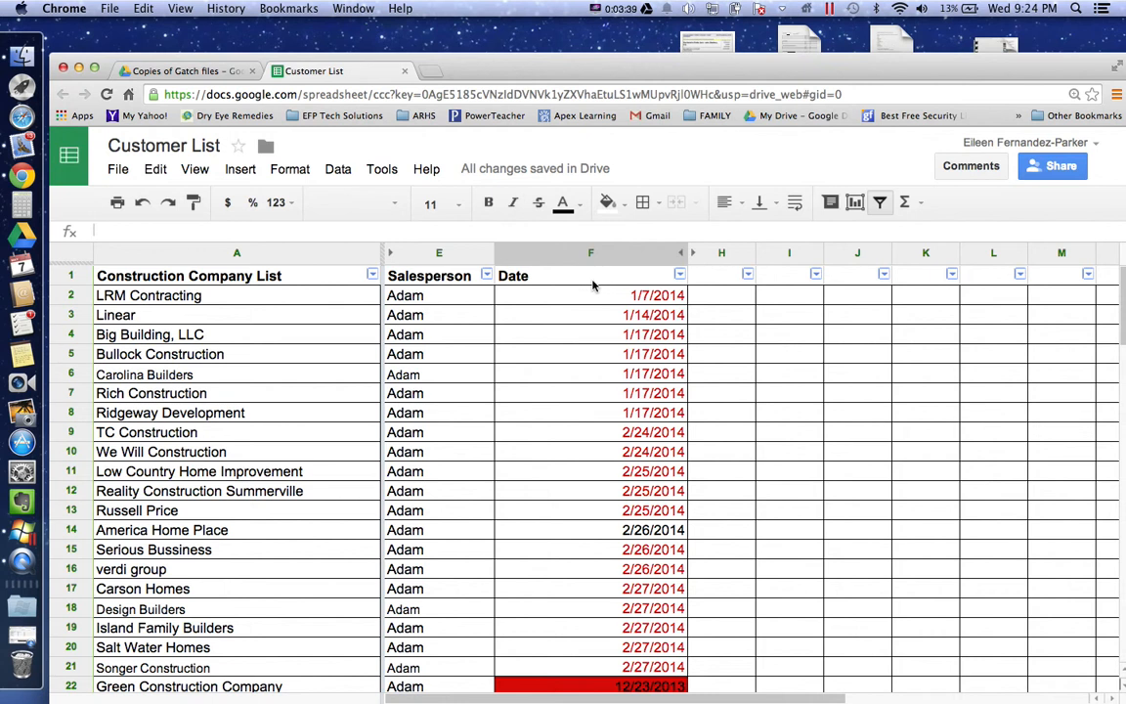
# Turn off the filter, reapply it to header row 1, and open the Salesperson column's filter options
pyautogui.click(881, 203)
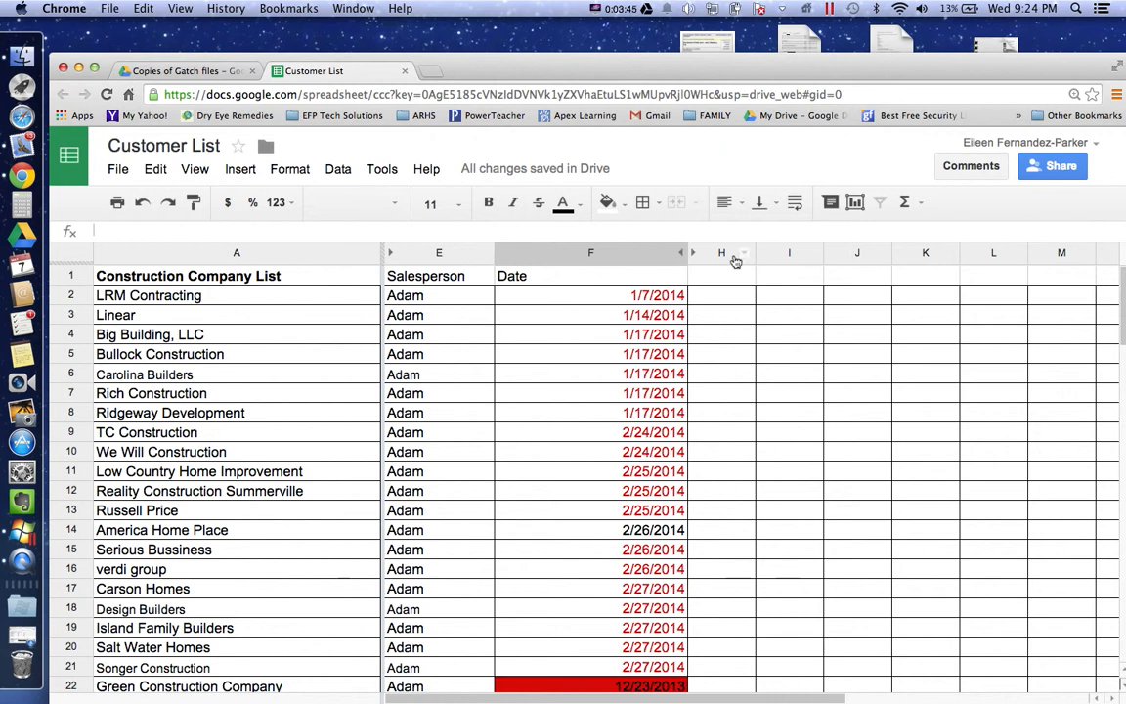
pyautogui.click(71, 278)
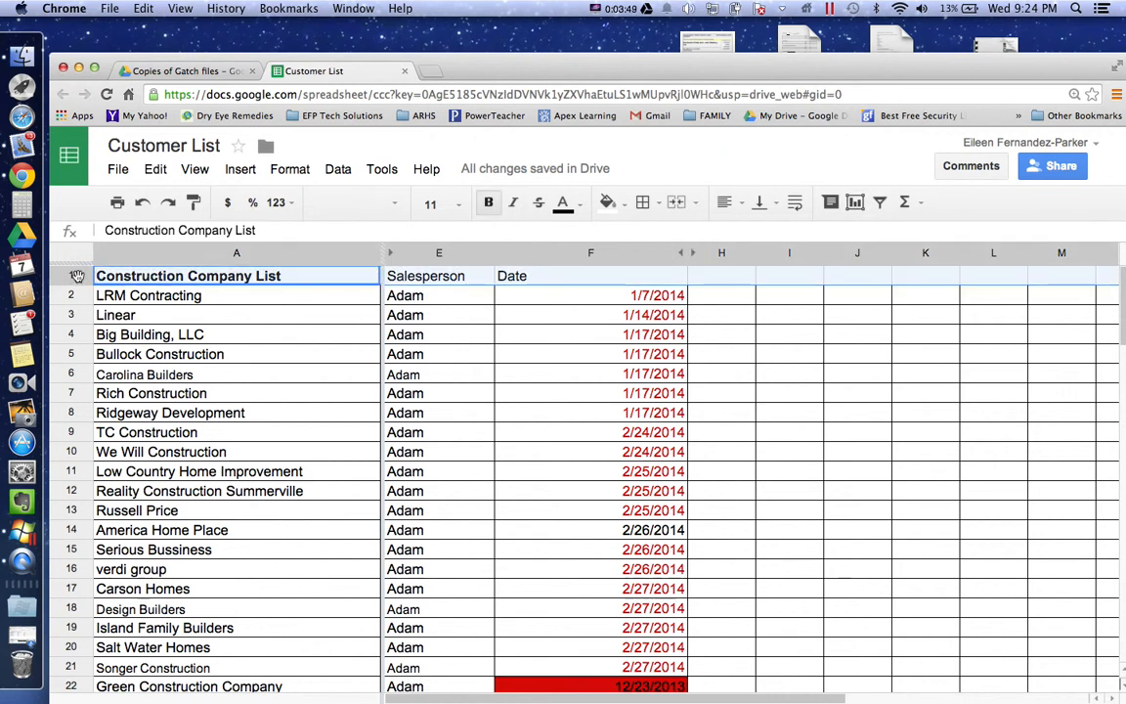
pyautogui.click(881, 203)
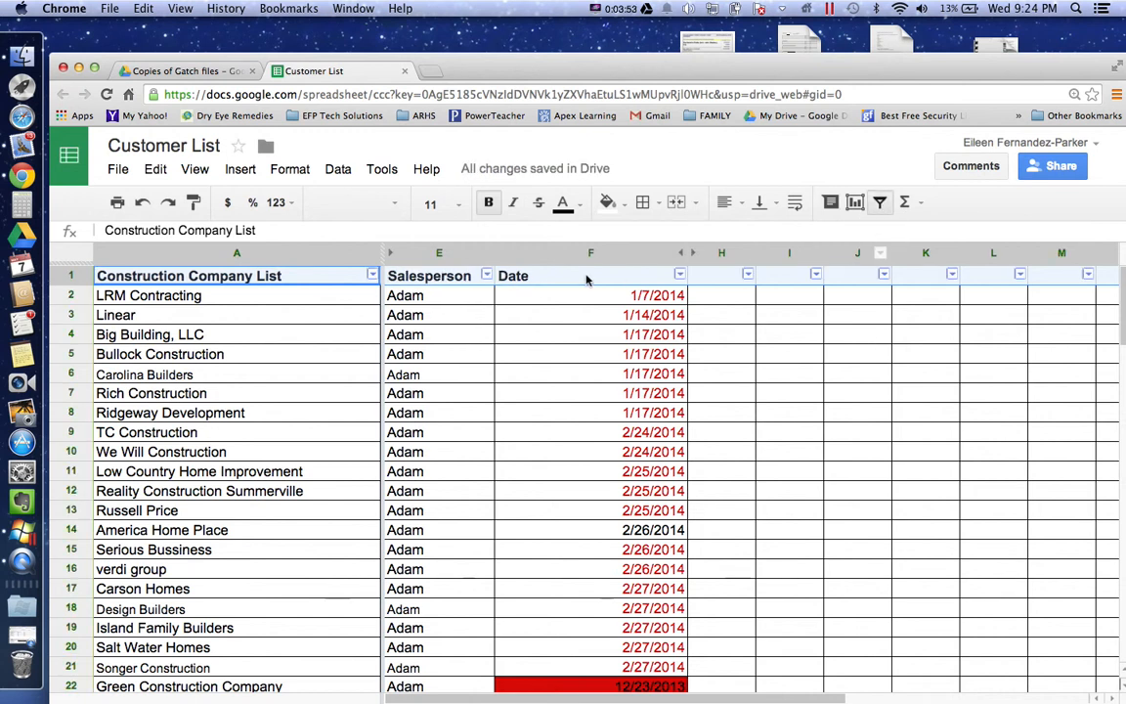
pyautogui.click(486, 276)
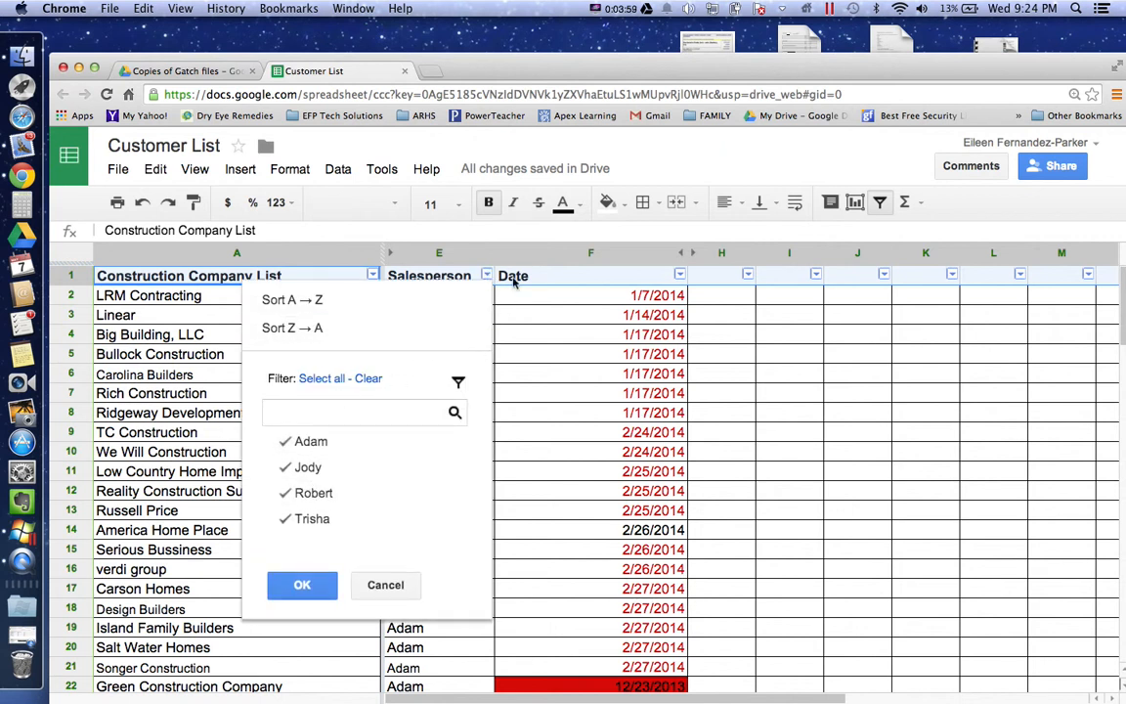
# Select the whole Date column, turn off the filter, and look through the unfiltered customer list
pyautogui.click(598, 253)
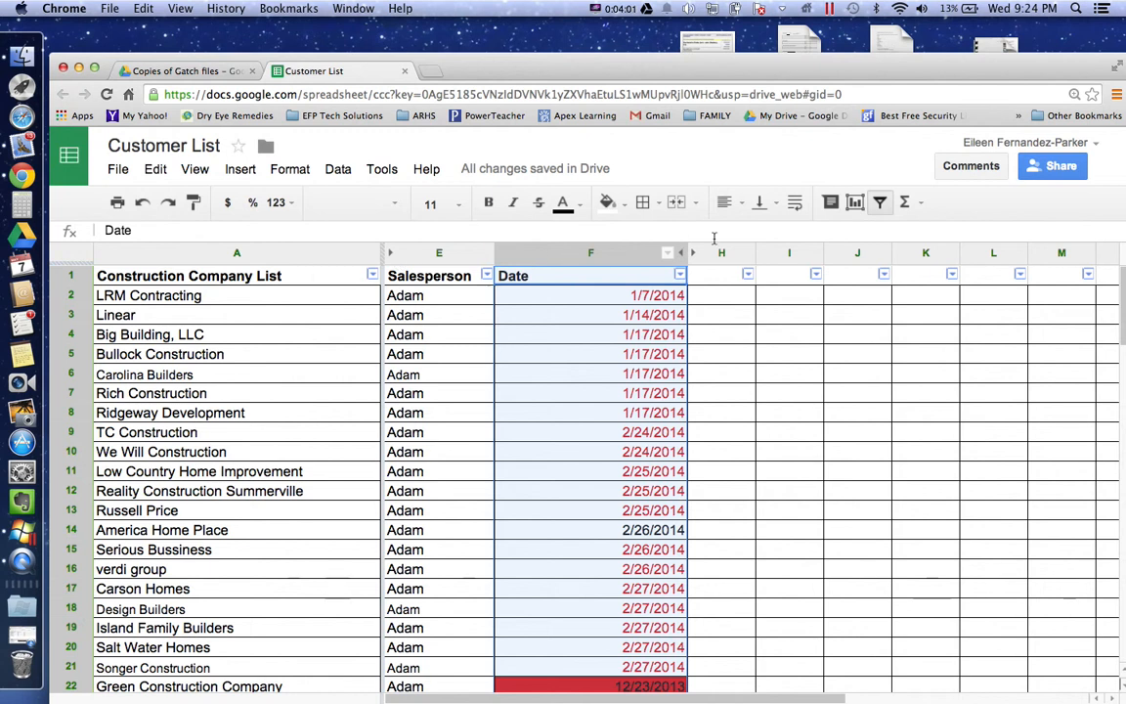
pyautogui.click(880, 202)
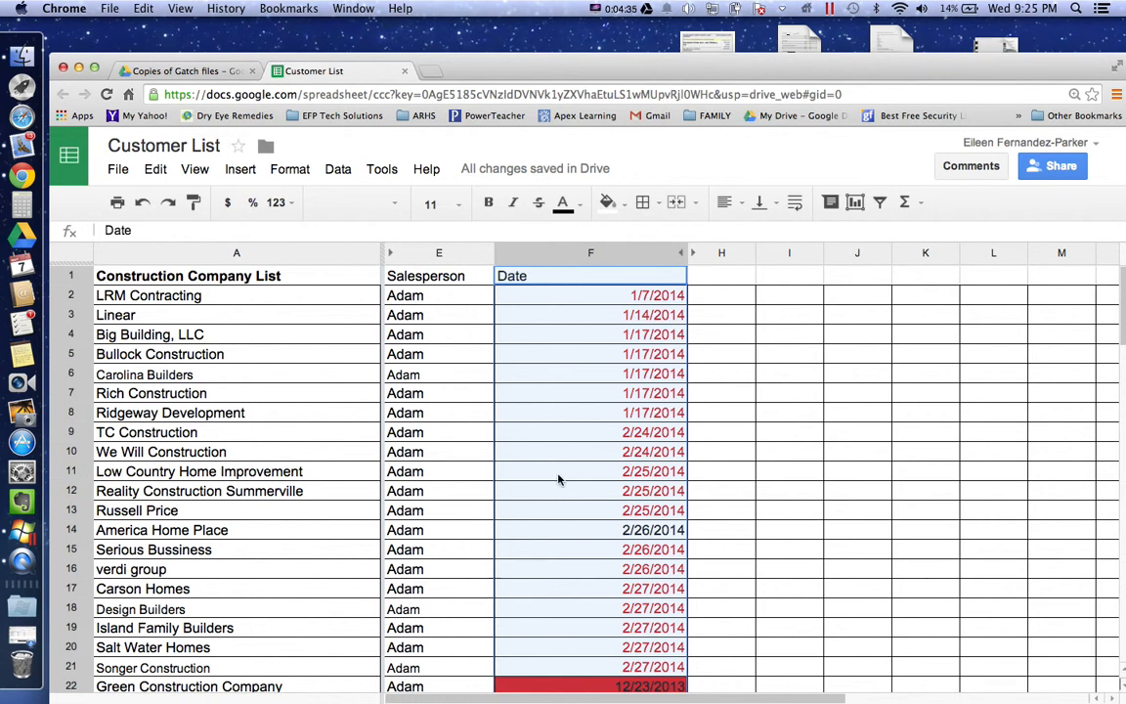
pyautogui.scroll(-10, 559, 478)
pyautogui.scroll(-4, 559, 478)
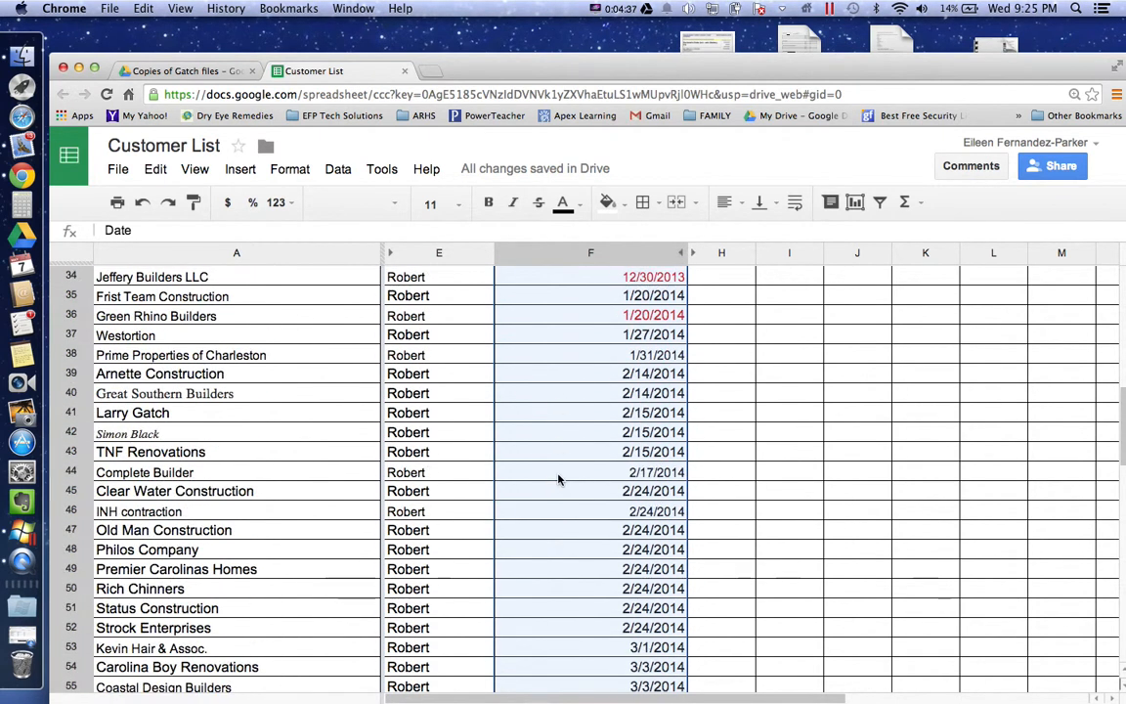
pyautogui.scroll(15, 559, 478)
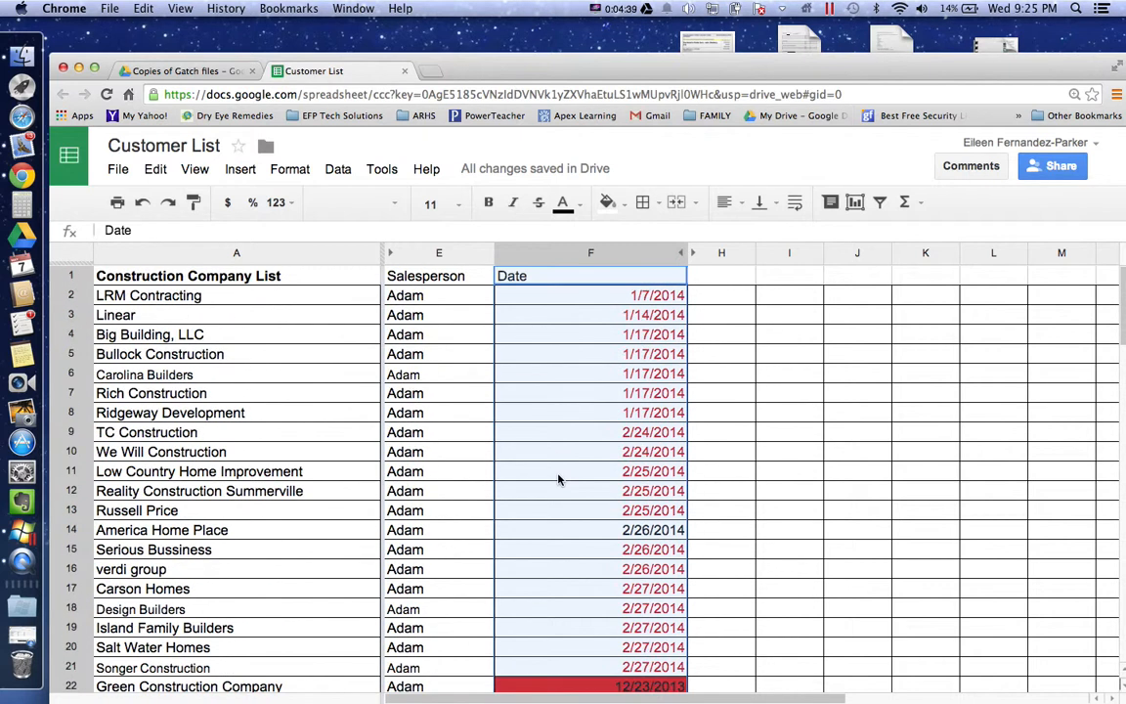